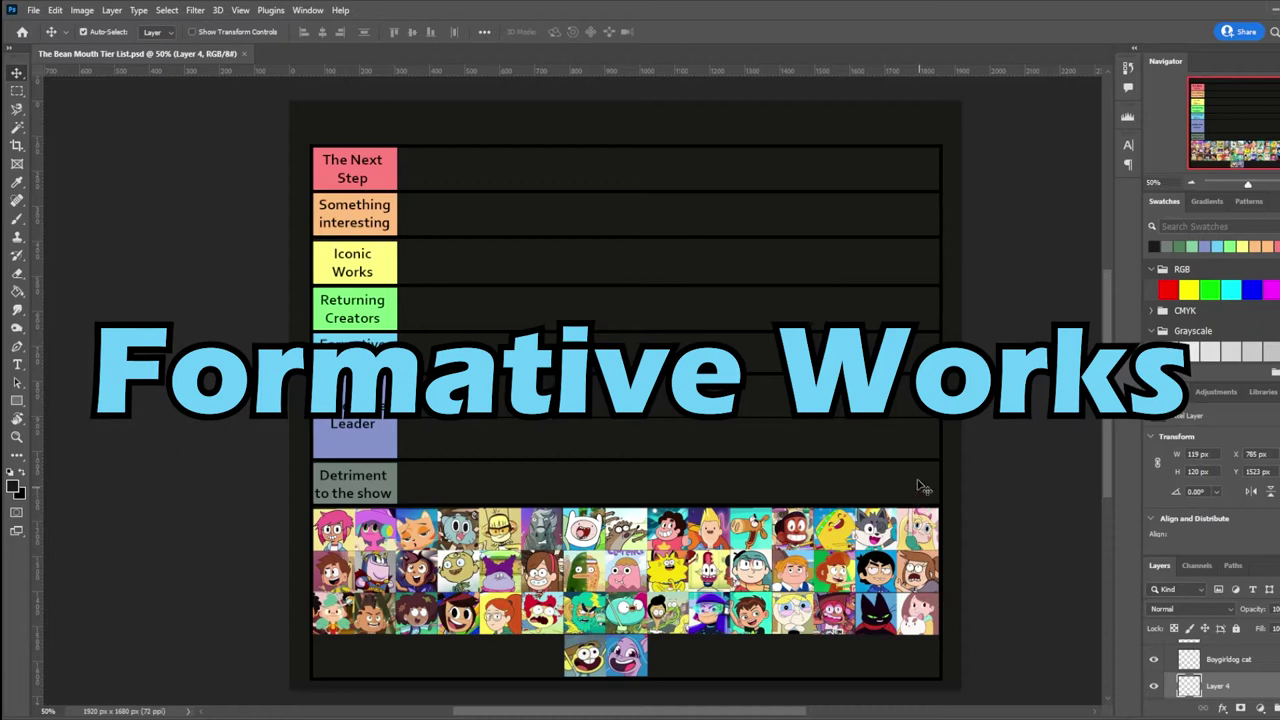
# - Place the Flapjack, Chowder, Adventure Time and Regular show tiles side by side in the Formative Works row, starting beside its label
pyautogui.moveTo(458, 572); pyautogui.dragTo(430, 370)
pyautogui.moveTo(505, 577); pyautogui.dragTo(462, 364)
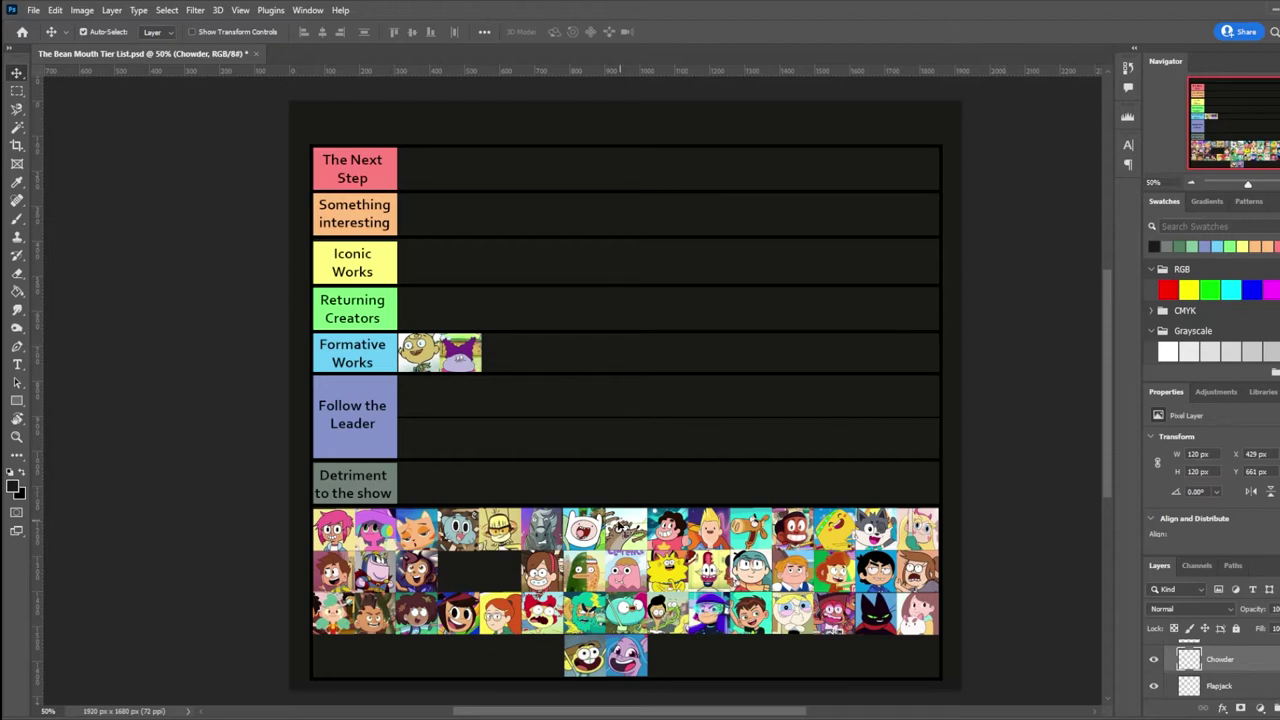
pyautogui.moveTo(592, 535); pyautogui.dragTo(502, 318)
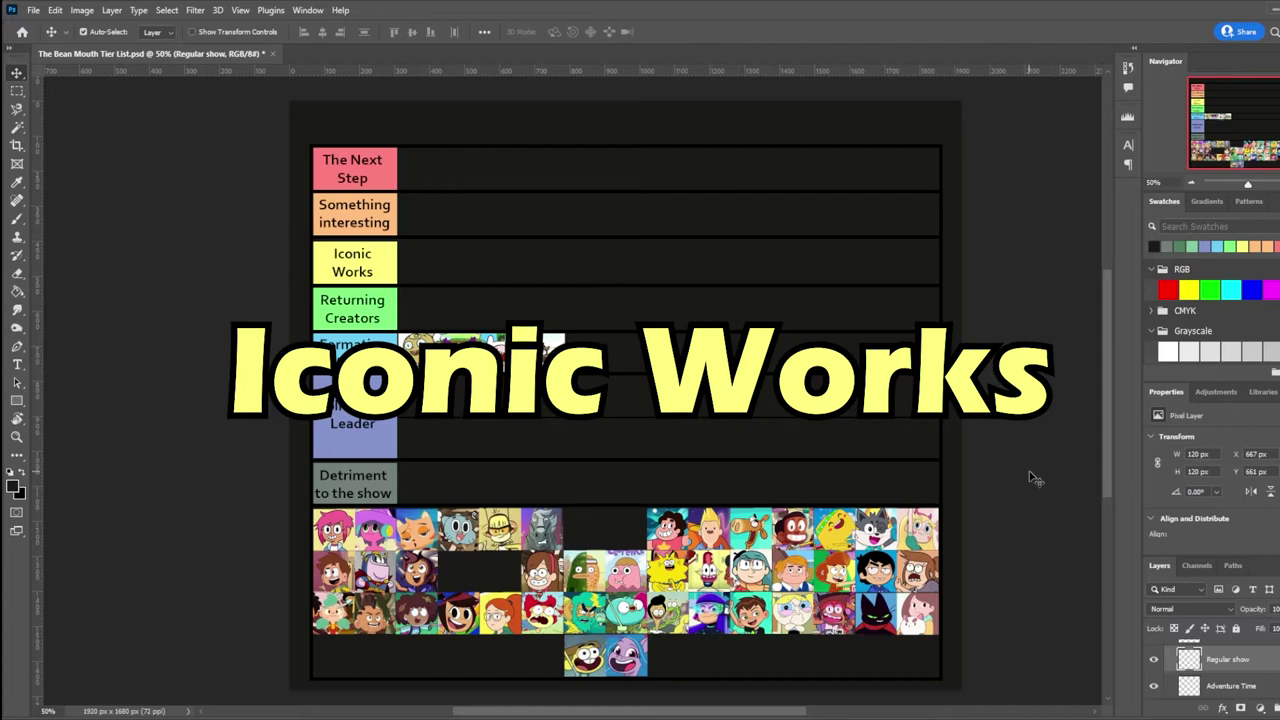
# - Place the Steven, Gravity falls and Star Vs tiles side by side in the Iconic Works row, starting beside its label
pyautogui.moveTo(668, 528); pyautogui.dragTo(420, 268)
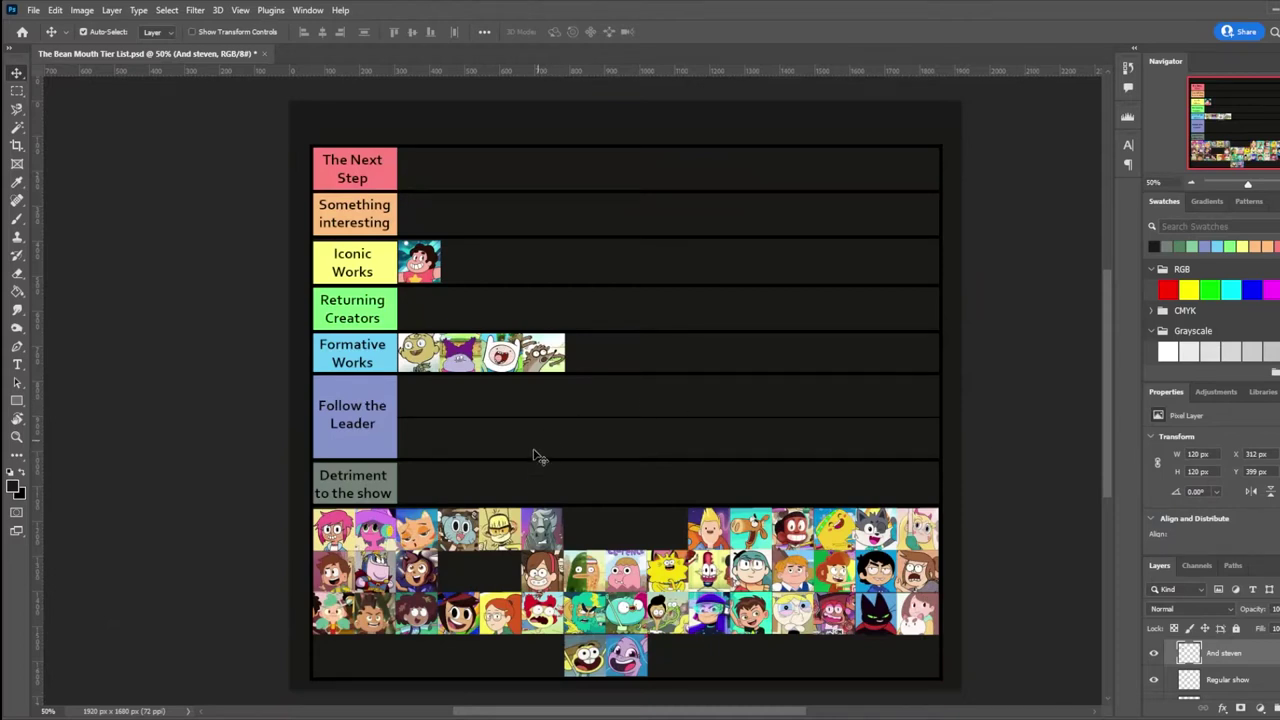
pyautogui.moveTo(548, 572); pyautogui.dragTo(460, 262)
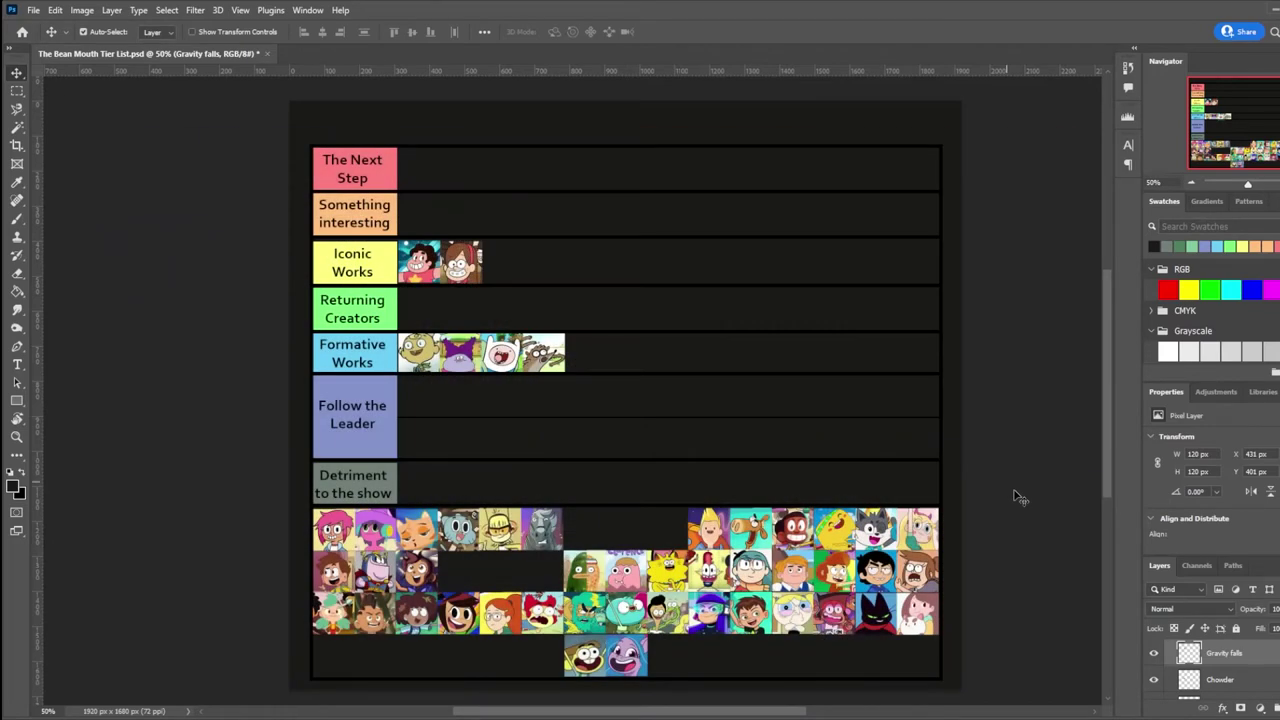
pyautogui.moveTo(921, 530); pyautogui.dragTo(507, 268)
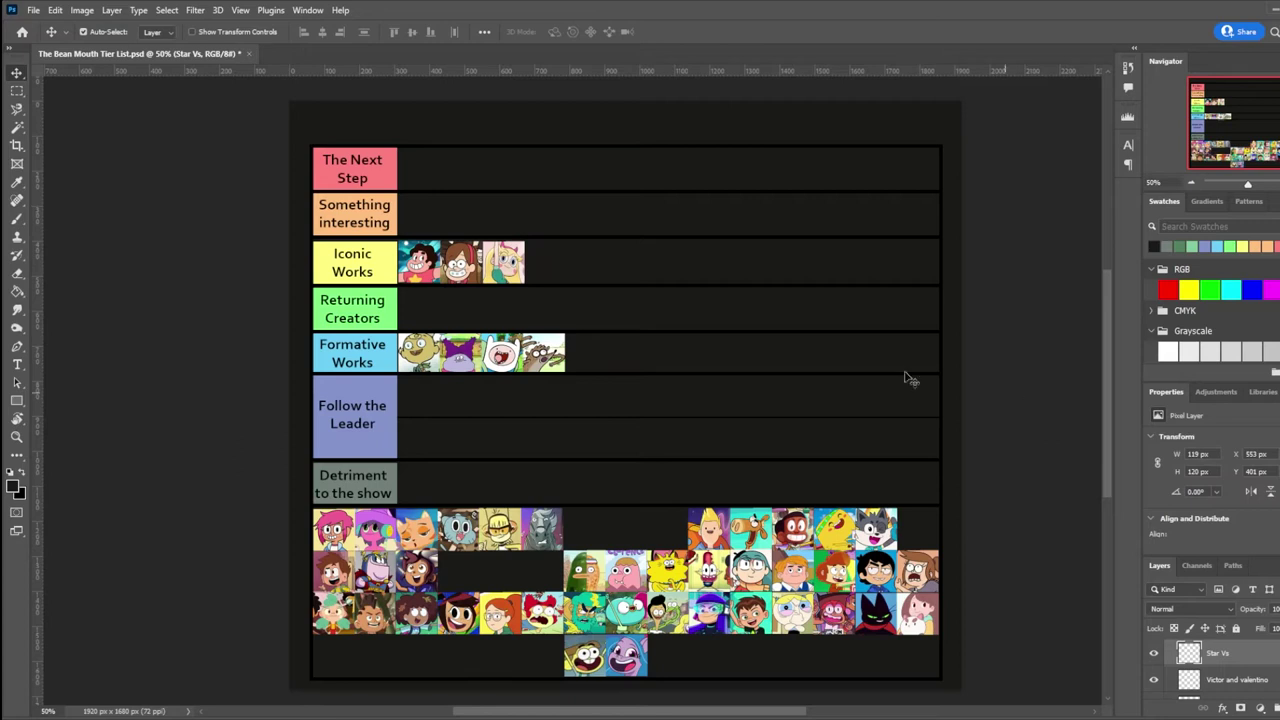
# - Fill the first four places of the Follow the Leader row's upper line with the Clarence, Atomic Puppet, Boygirldog cat and Layer 4 tiles
pyautogui.moveTo(617, 575); pyautogui.dragTo(418, 400)
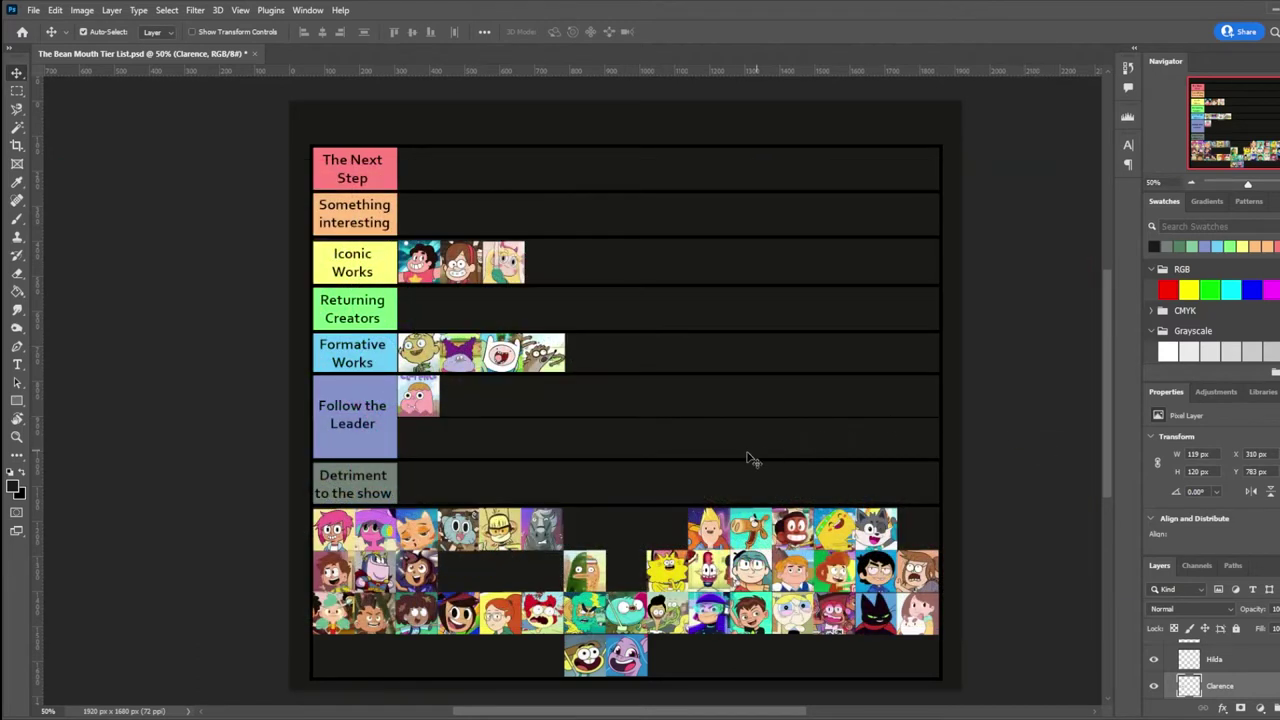
pyautogui.click(382, 566)
pyautogui.moveTo(382, 570); pyautogui.dragTo(465, 394)
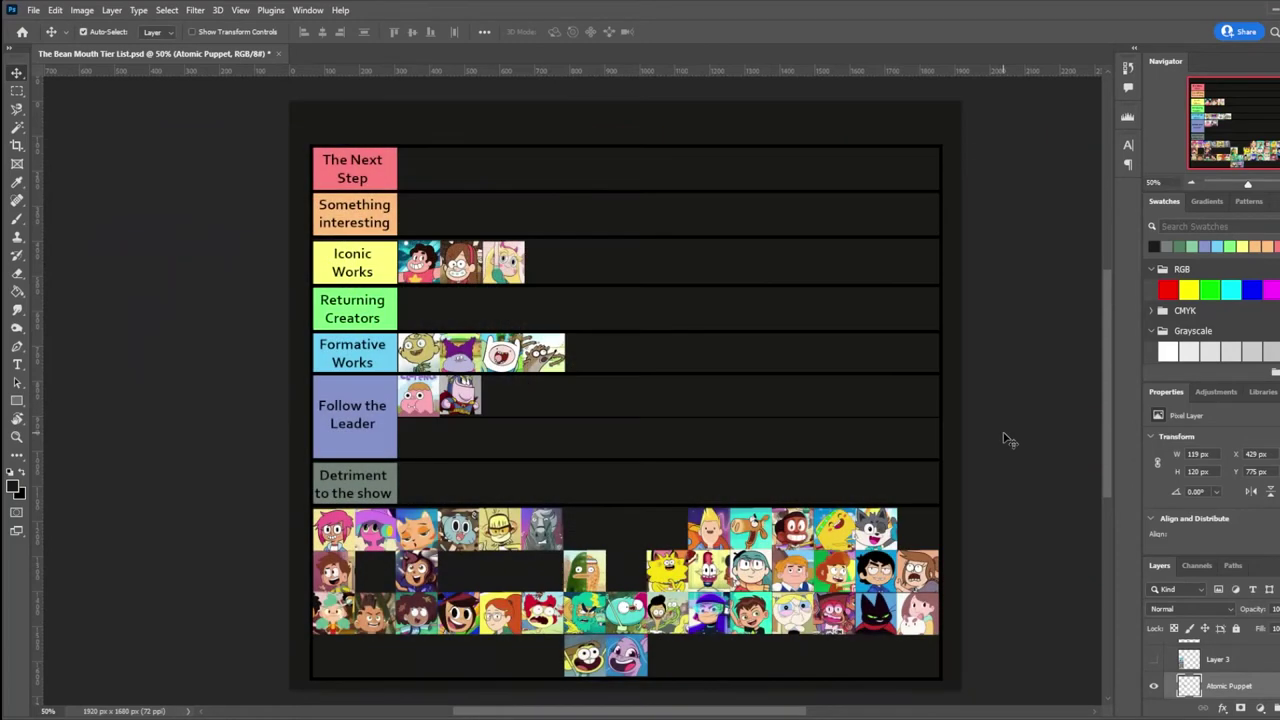
pyautogui.moveTo(325, 532); pyautogui.dragTo(501, 396)
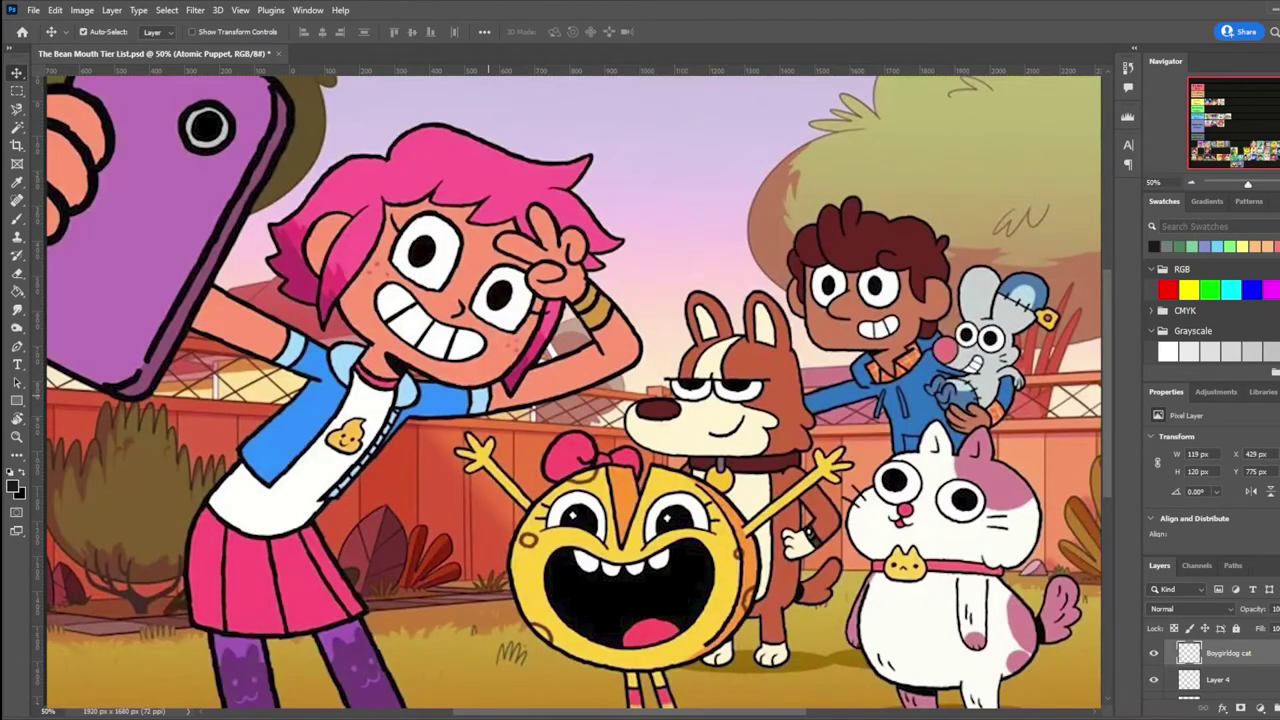
pyautogui.moveTo(488, 400); pyautogui.dragTo(568, 404)
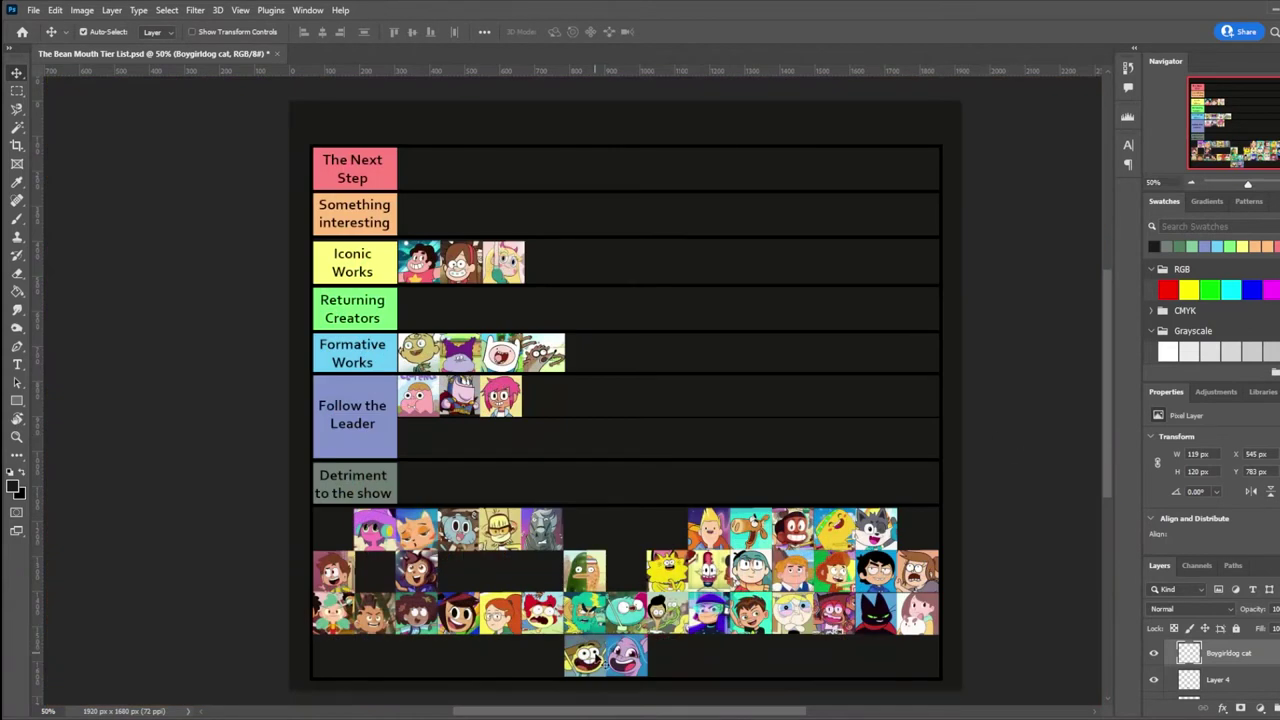
pyautogui.moveTo(598, 662); pyautogui.dragTo(556, 400)
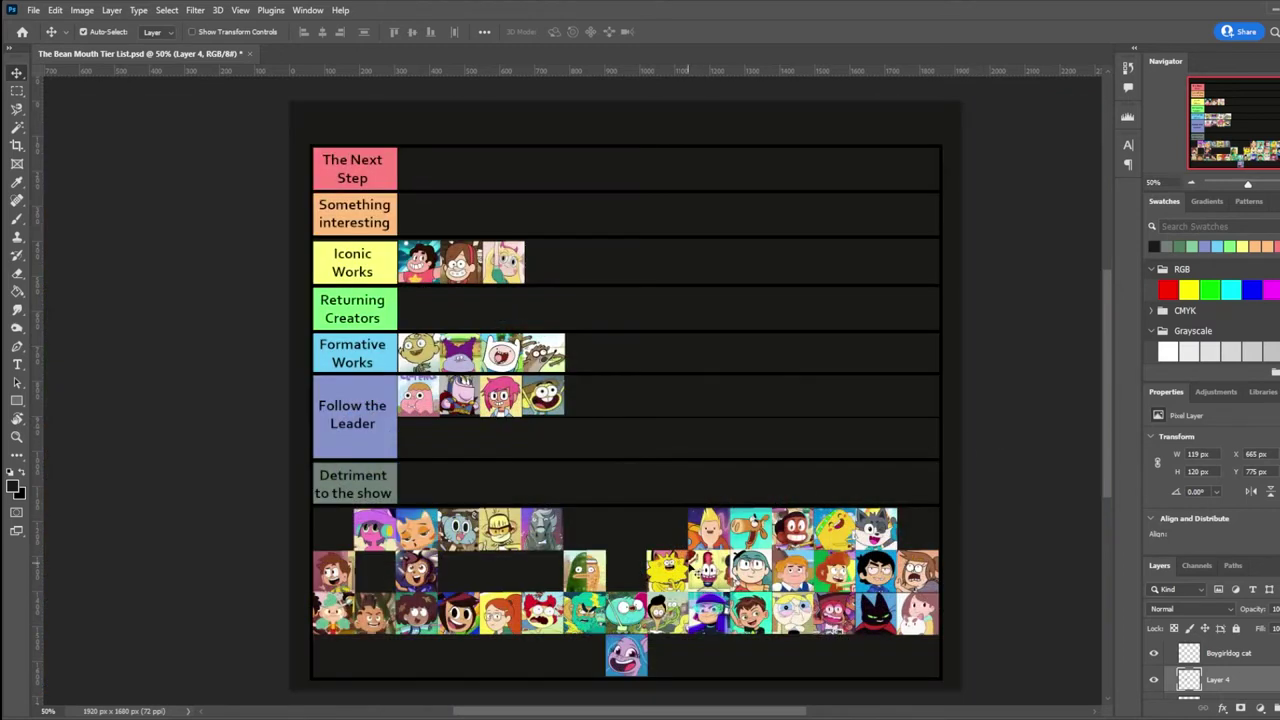
# - Add the Counterfit cat, Craig of the creek, Cupcake and dino and Hero Elementary tiles to the upper line of Follow the Leader
pyautogui.click(686, 530)
pyautogui.moveTo(686, 530); pyautogui.dragTo(590, 400)
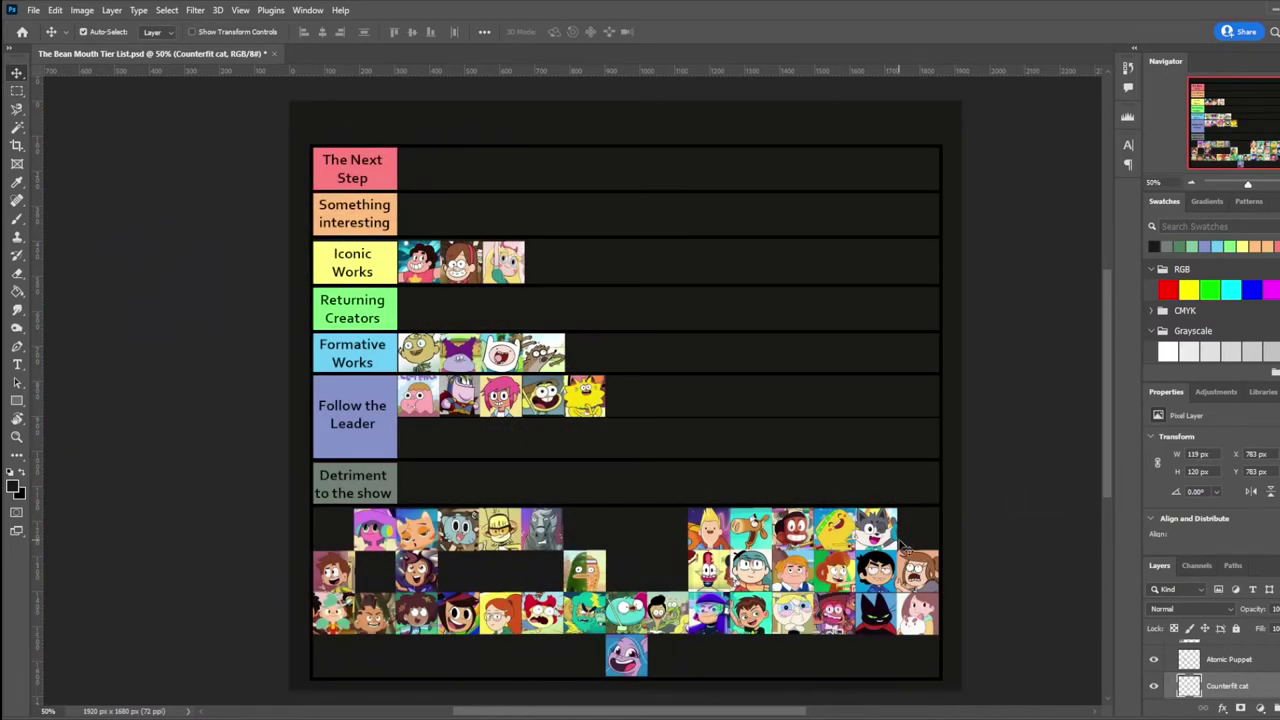
pyautogui.moveTo(803, 539); pyautogui.dragTo(626, 400)
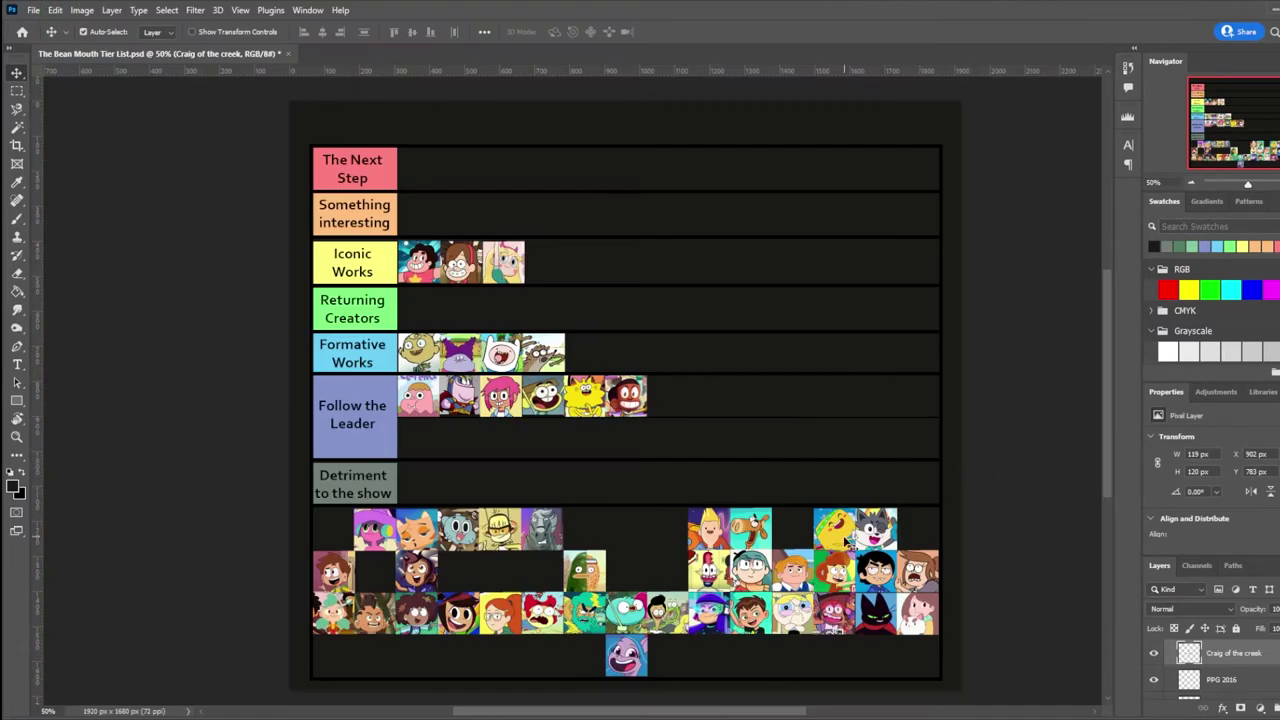
pyautogui.moveTo(845, 541); pyautogui.dragTo(672, 404)
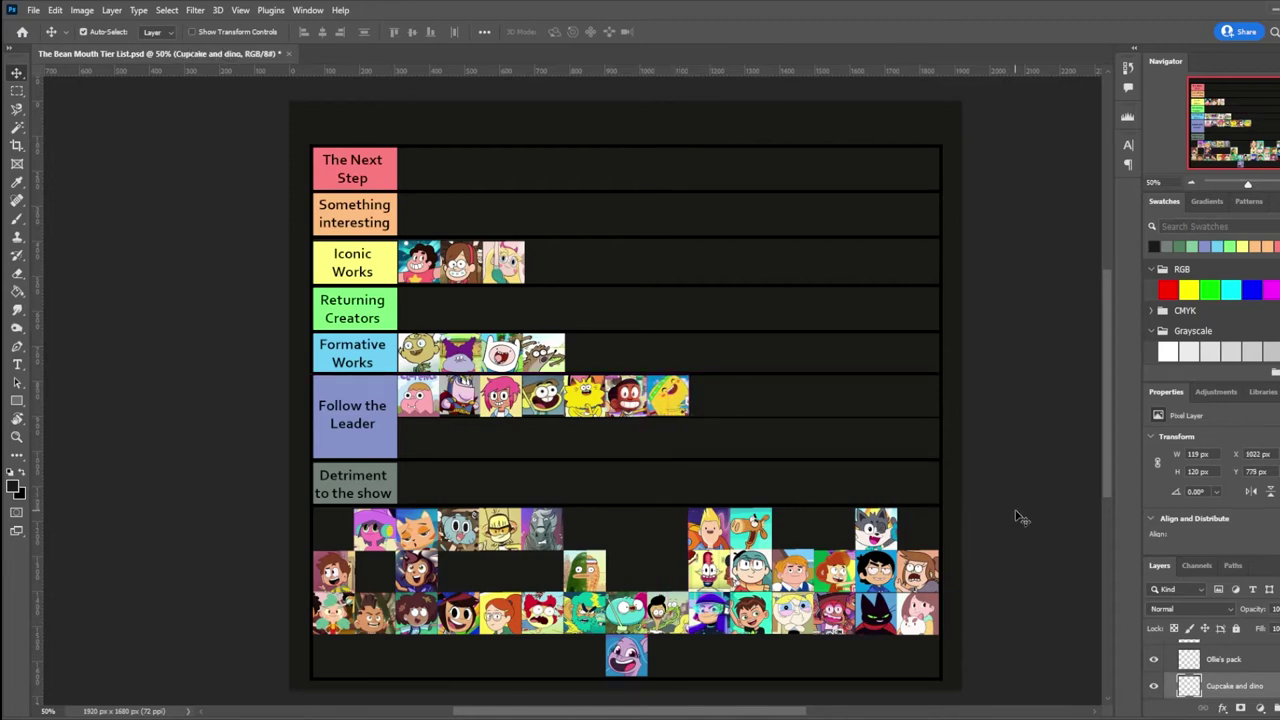
pyautogui.moveTo(785, 579); pyautogui.dragTo(705, 398)
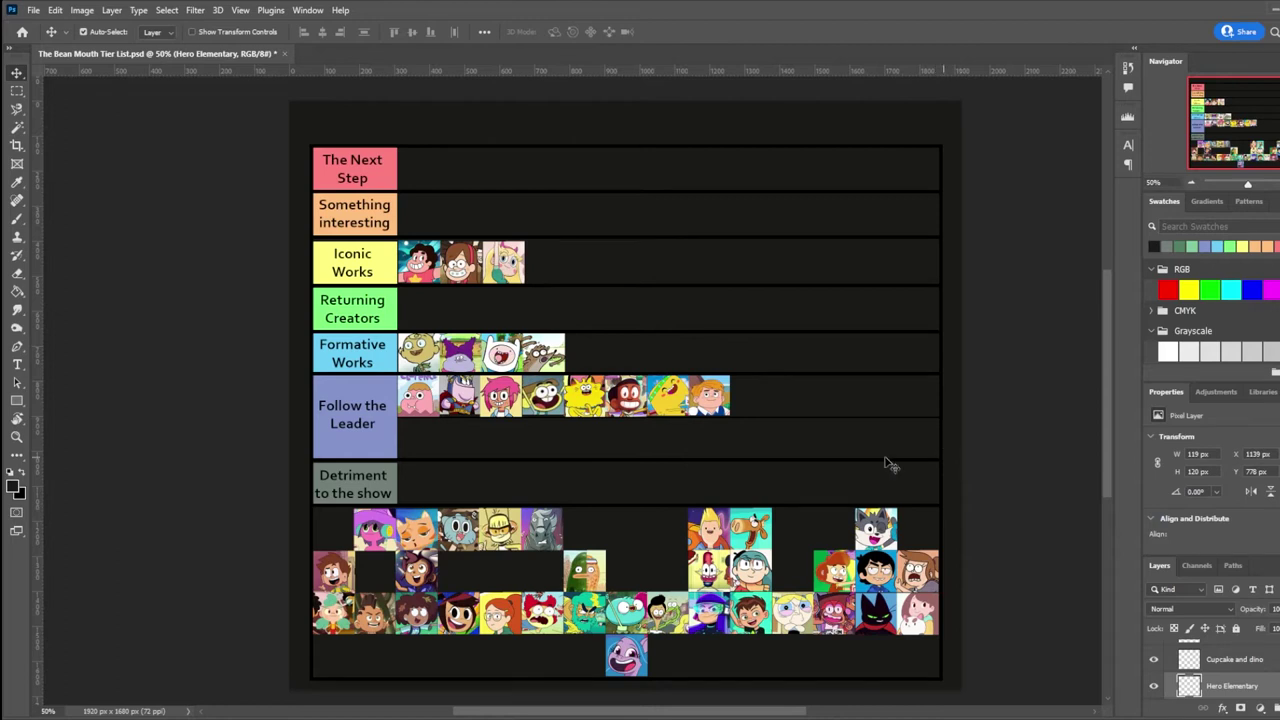
# - Complete the upper line of Follow the Leader with the Nate is late, Ollie's pack, Its pony, Pinky Malinky and Trick moon tiles
pyautogui.moveTo(333, 577); pyautogui.dragTo(747, 398)
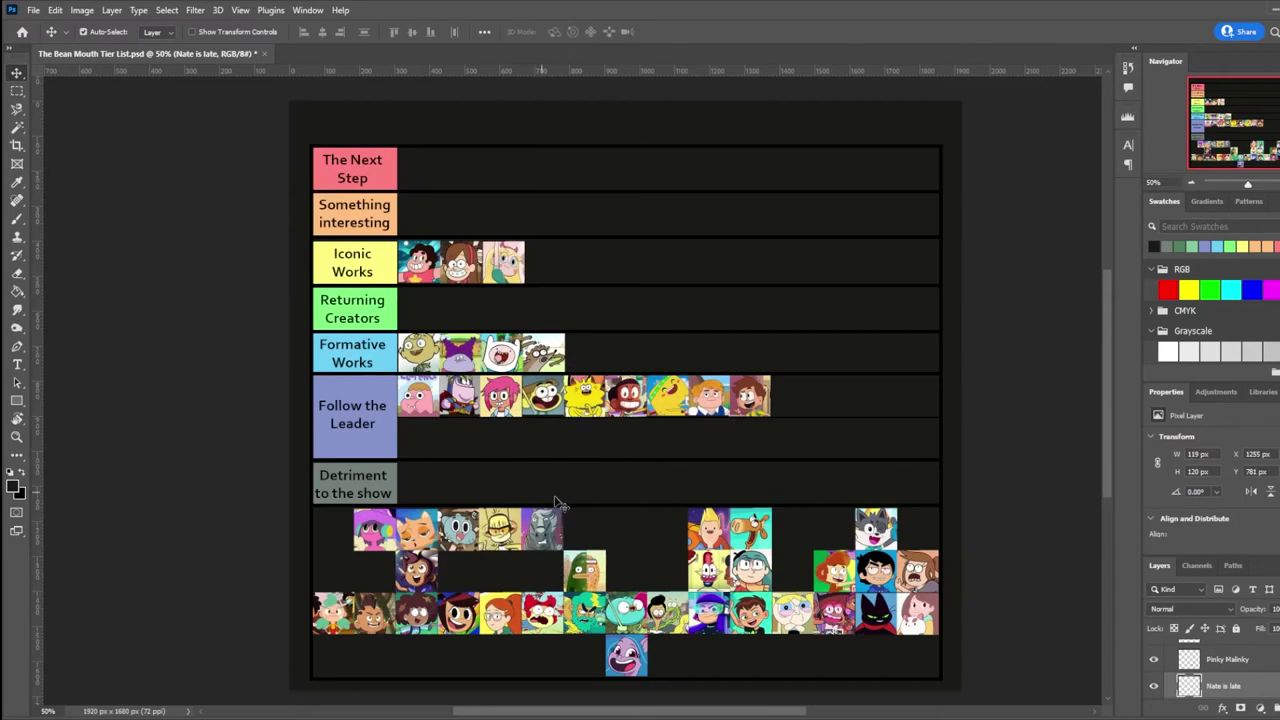
pyautogui.moveTo(830, 575); pyautogui.dragTo(795, 404)
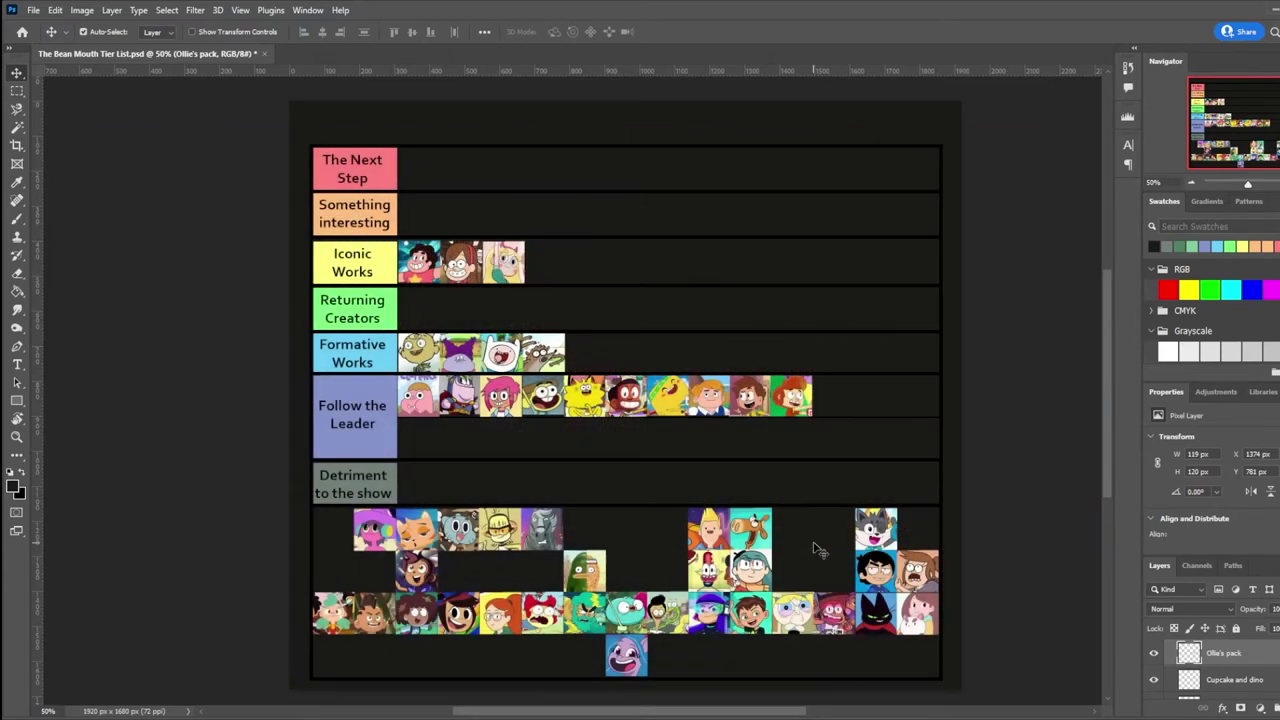
pyautogui.moveTo(765, 538); pyautogui.dragTo(837, 397)
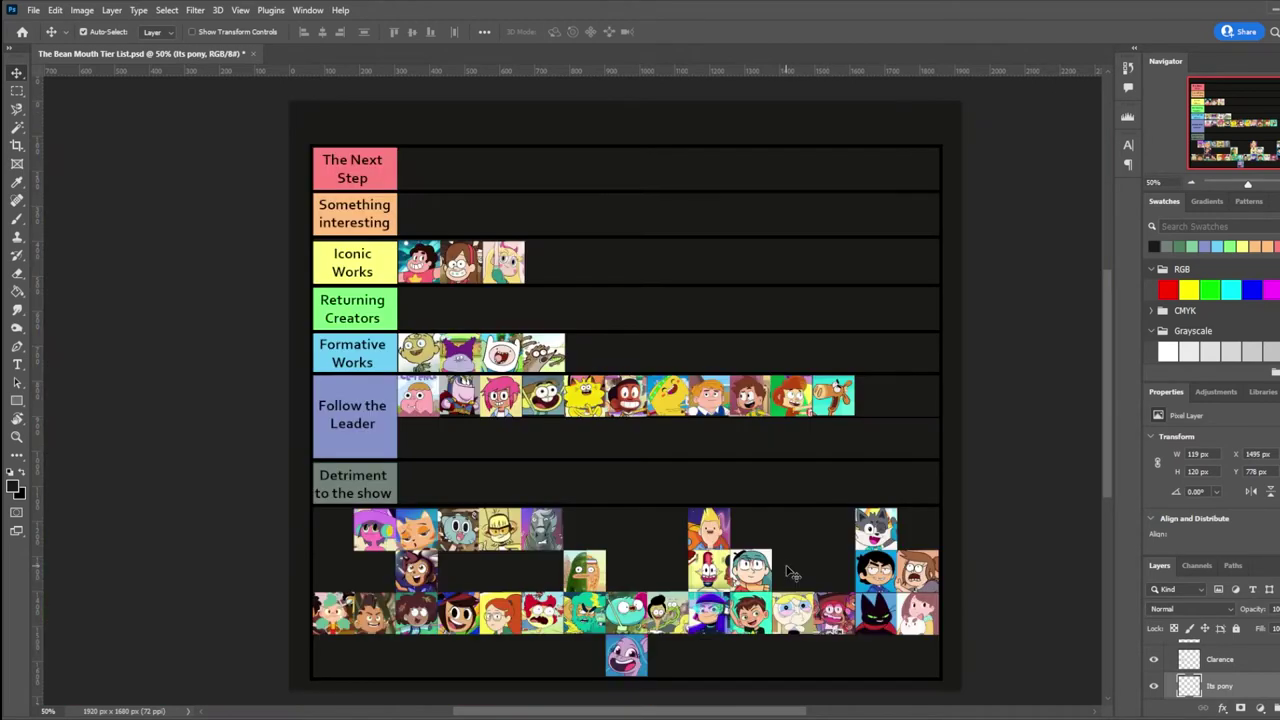
pyautogui.moveTo(720, 584); pyautogui.dragTo(887, 409)
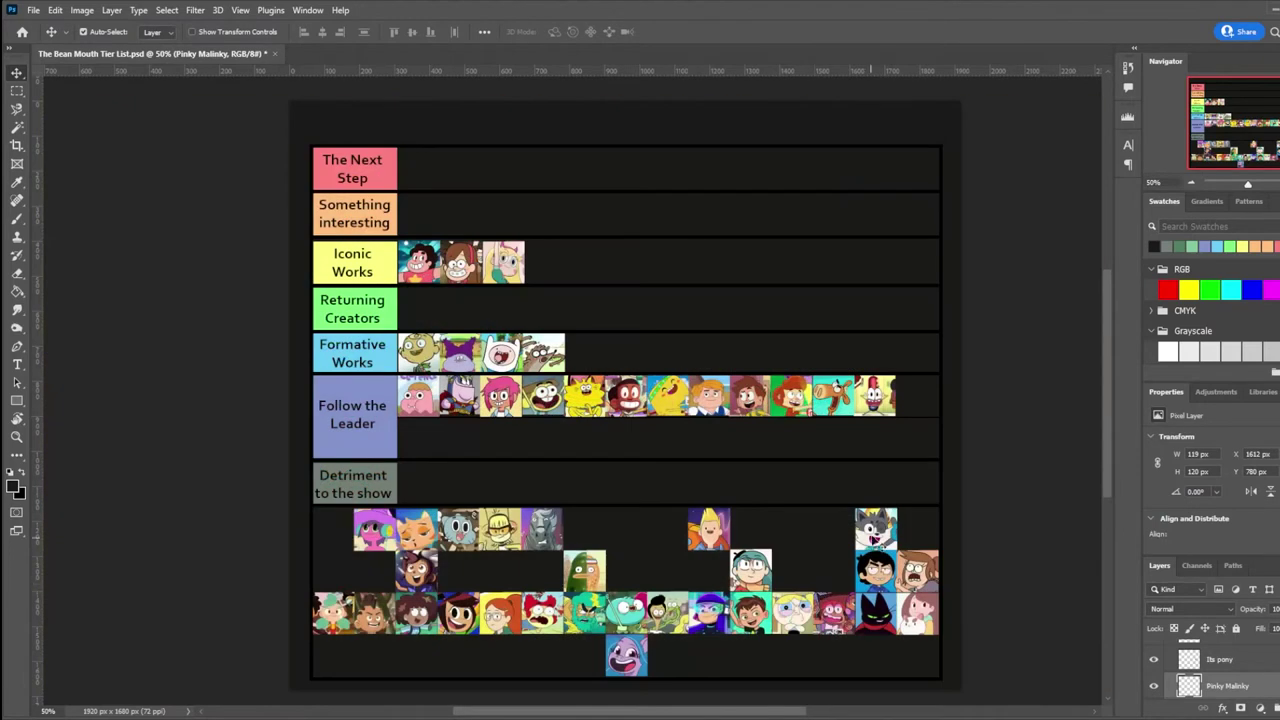
pyautogui.moveTo(878, 532); pyautogui.dragTo(917, 395)
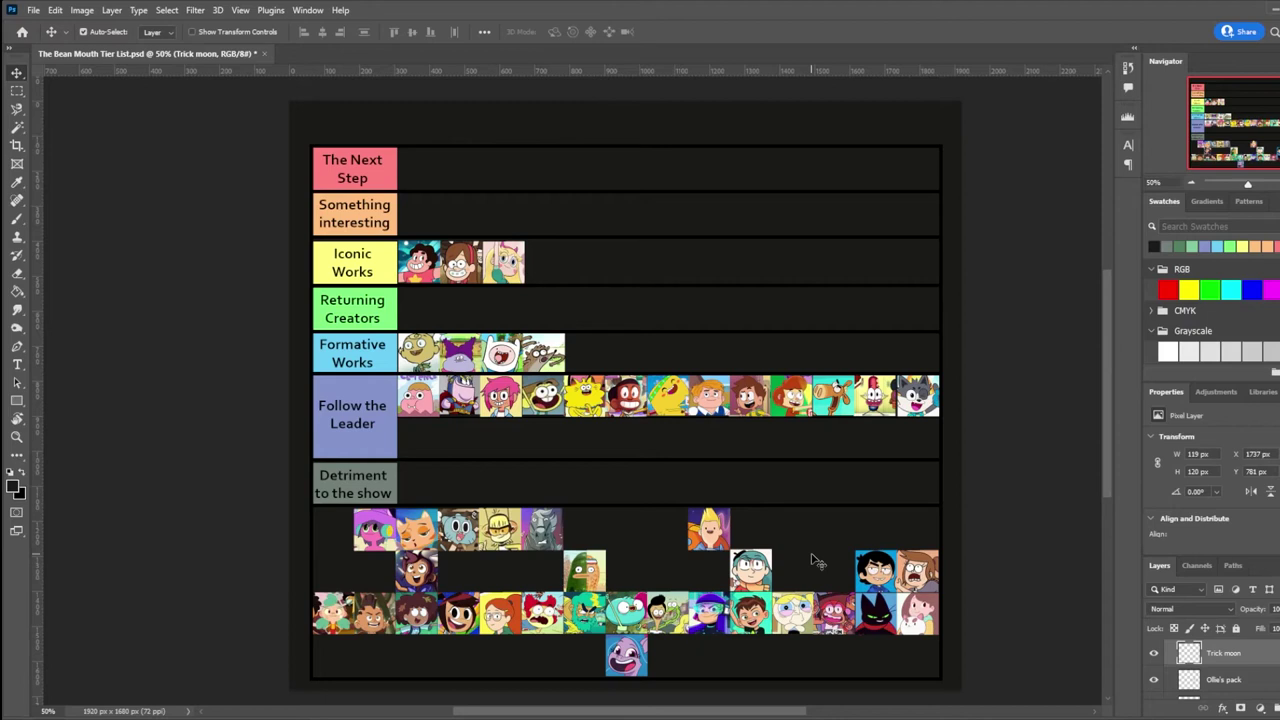
# - Start the lower line of Follow the Leader with the Camp Camp, Hilda and Victor and valentino tiles, placed side by side
pyautogui.moveTo(340, 630); pyautogui.dragTo(424, 458)
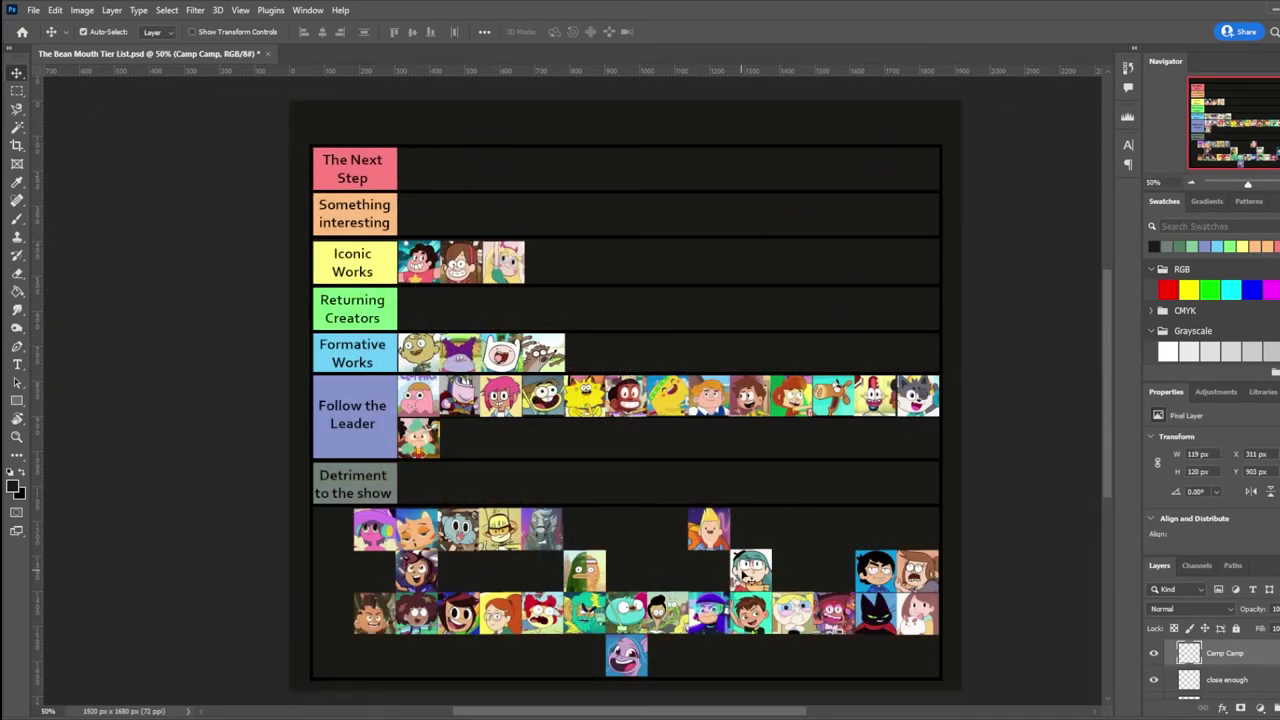
pyautogui.moveTo(750, 570); pyautogui.dragTo(543, 466)
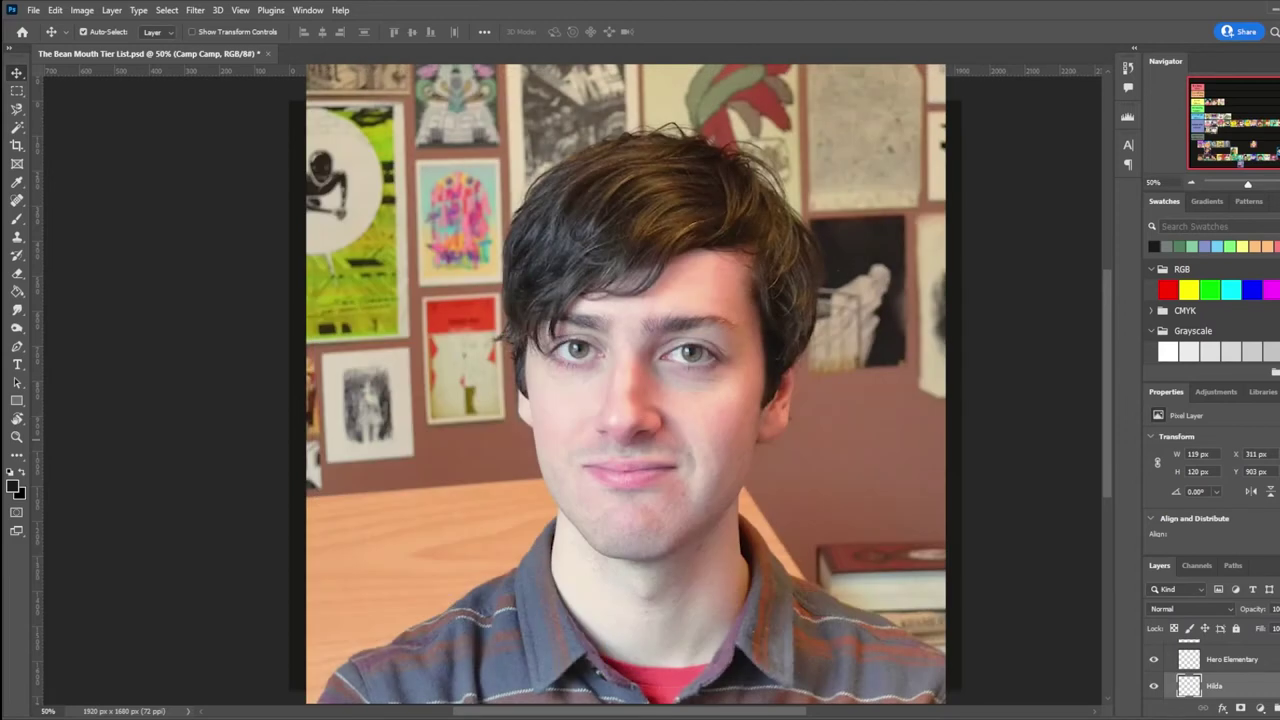
pyautogui.click(543, 466)
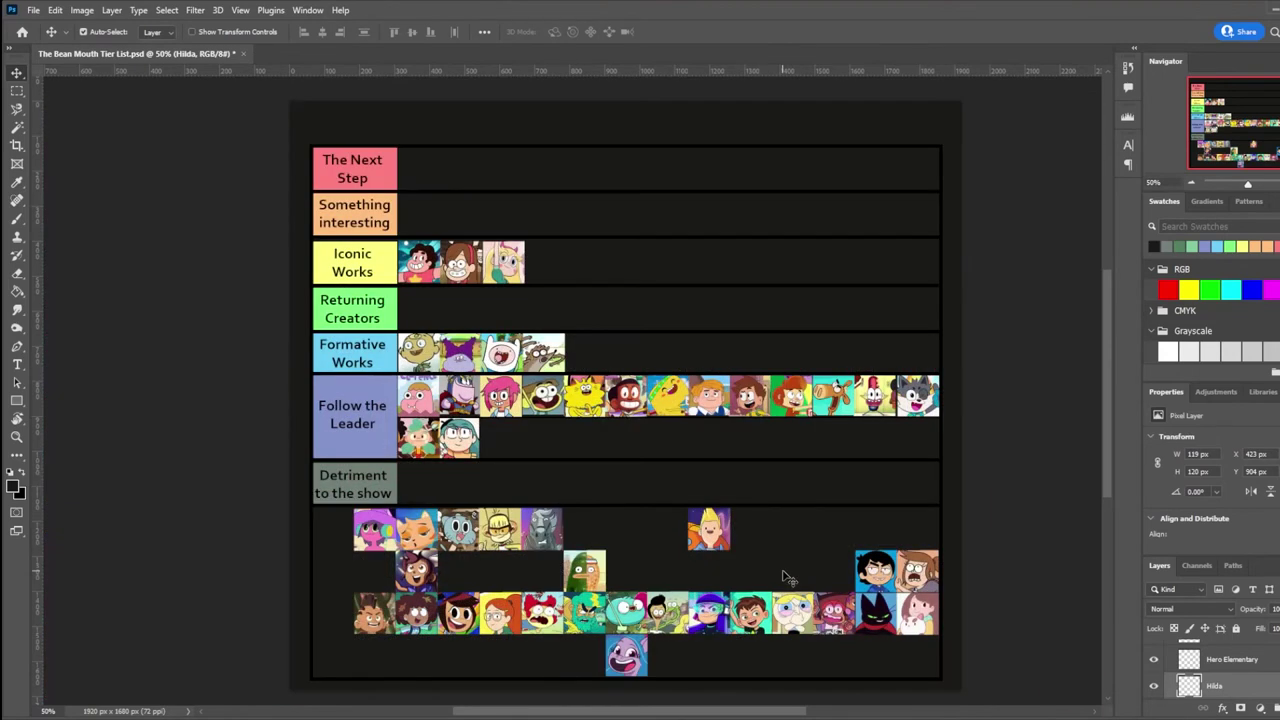
pyautogui.moveTo(857, 572)
pyautogui.mouseDown()
pyautogui.moveTo(495, 437)
pyautogui.moveTo(573, 435)
pyautogui.mouseUp()
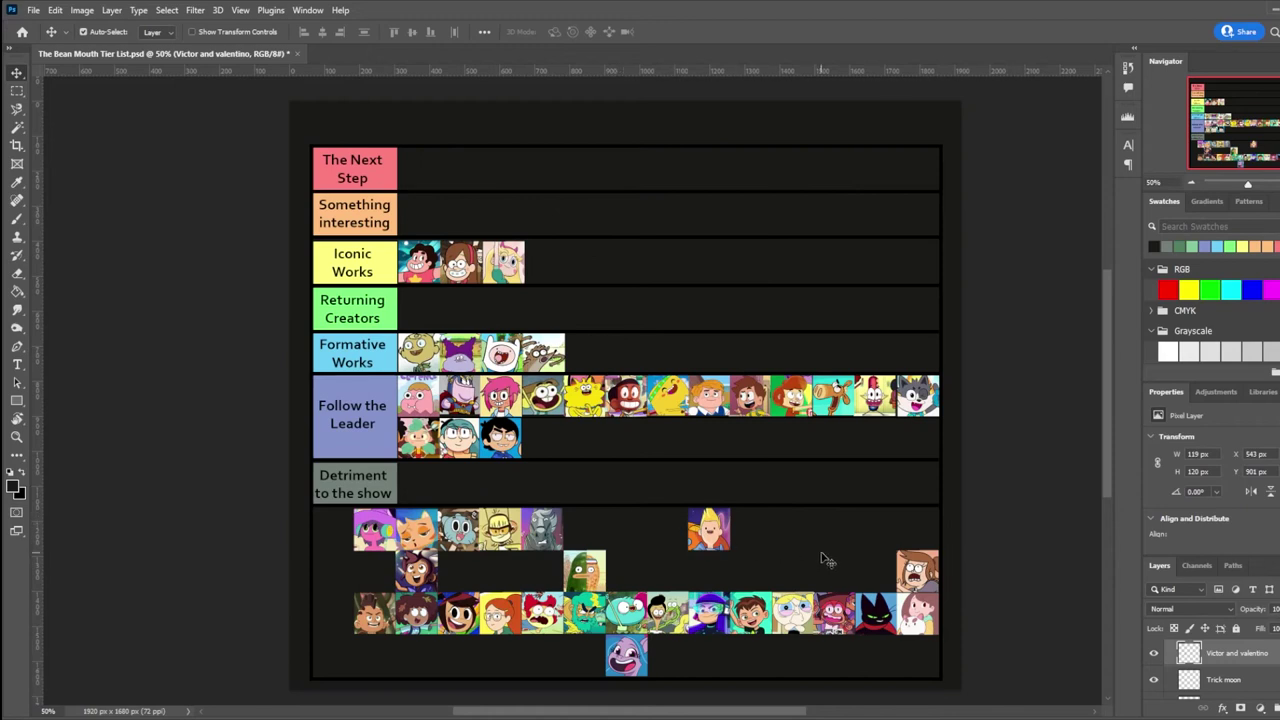
# - Line up the Mao Mao Mao, OKKO, Gumball, Centaurworld, Kid cosmic and Nimfa tiles in the Something interesting row, starting beside its label
pyautogui.moveTo(875, 612); pyautogui.dragTo(425, 212)
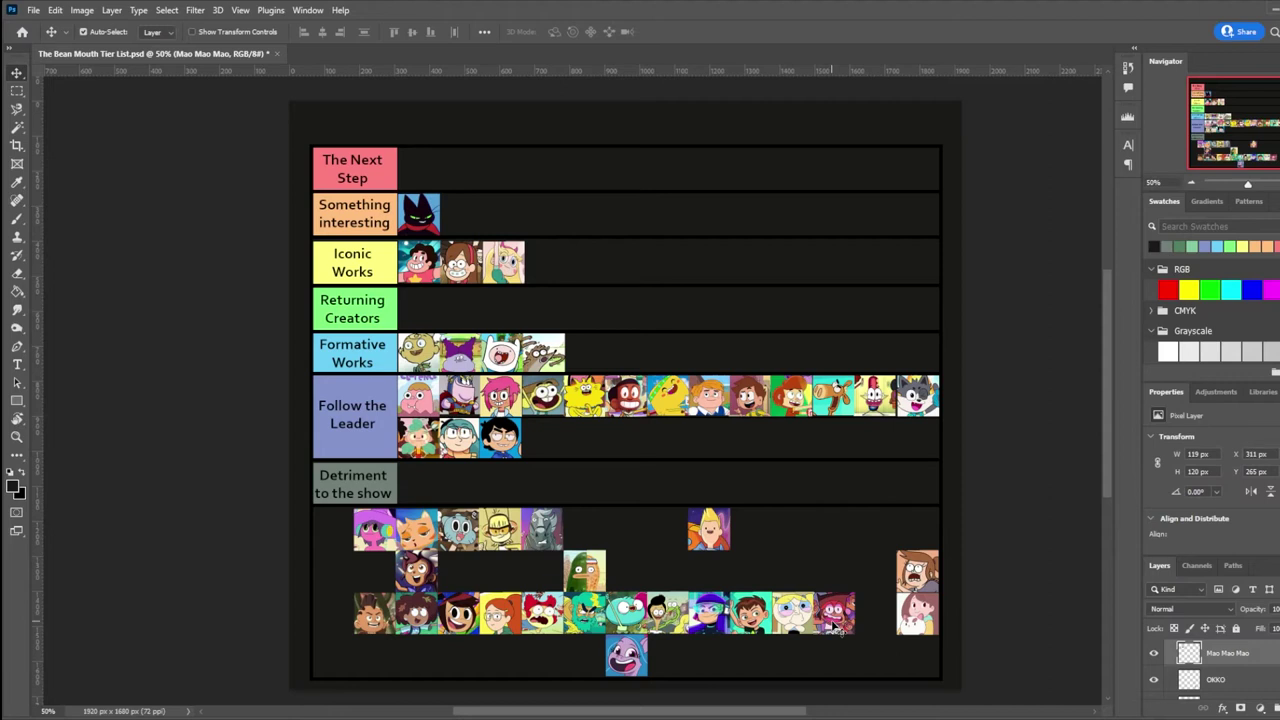
pyautogui.moveTo(833, 625); pyautogui.dragTo(458, 224)
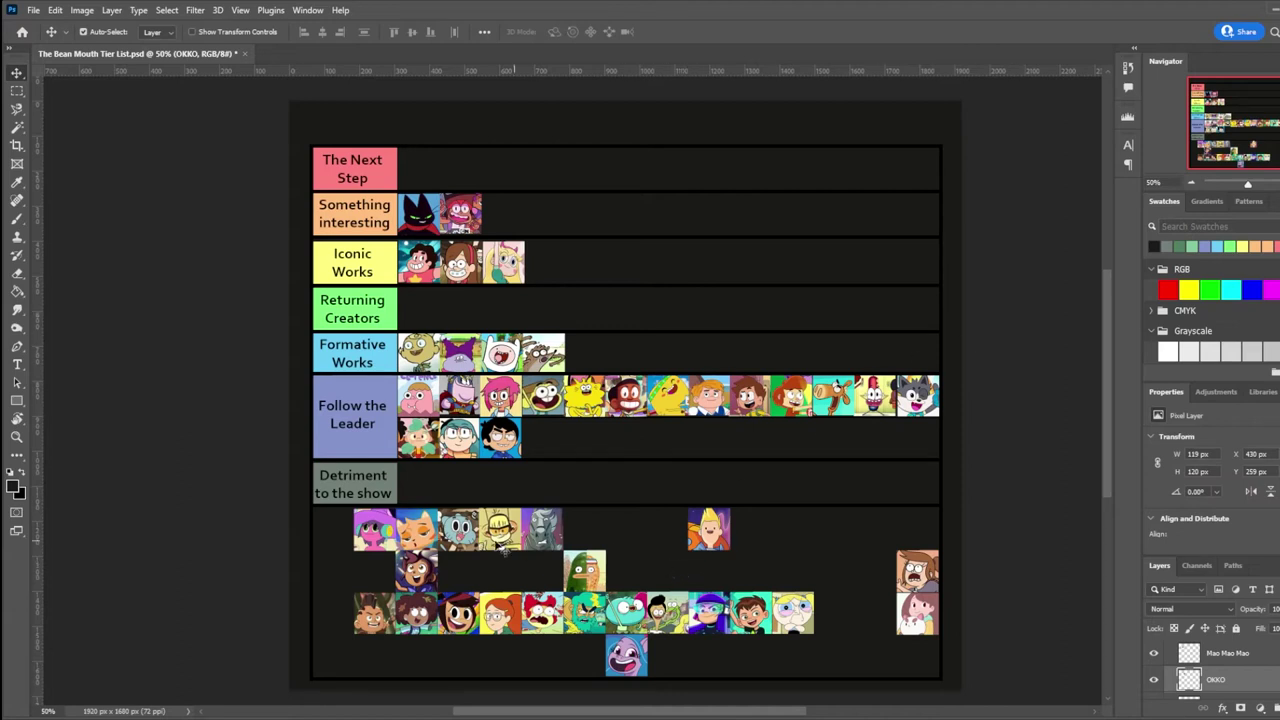
pyautogui.moveTo(458, 551); pyautogui.dragTo(509, 236)
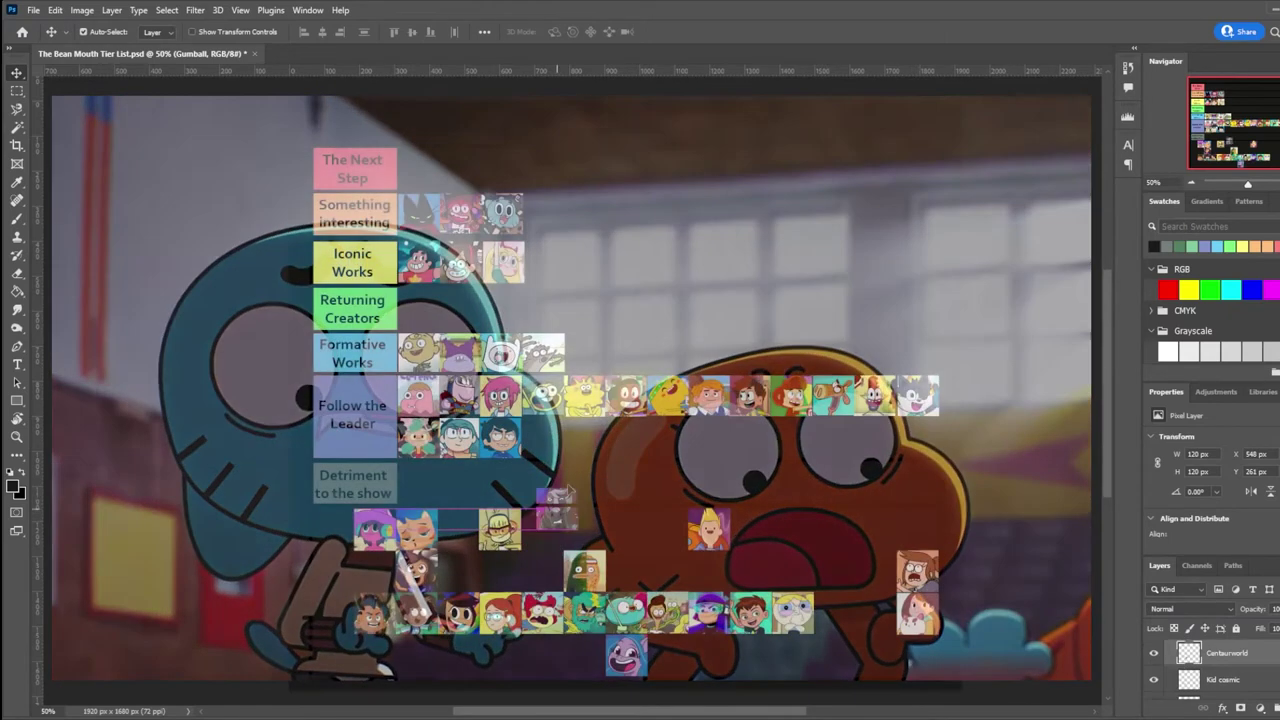
pyautogui.moveTo(560, 232)
pyautogui.mouseDown()
pyautogui.moveTo(575, 225)
pyautogui.moveTo(546, 216)
pyautogui.mouseUp()
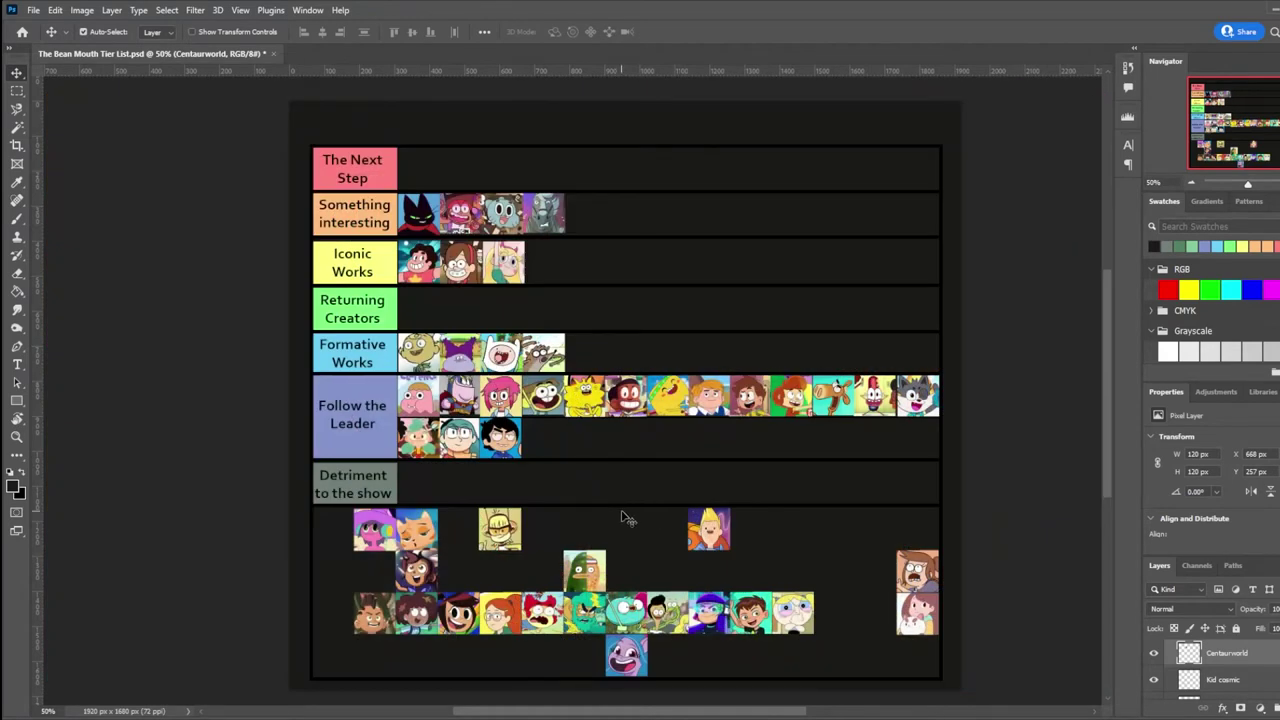
pyautogui.moveTo(505, 537); pyautogui.dragTo(589, 219)
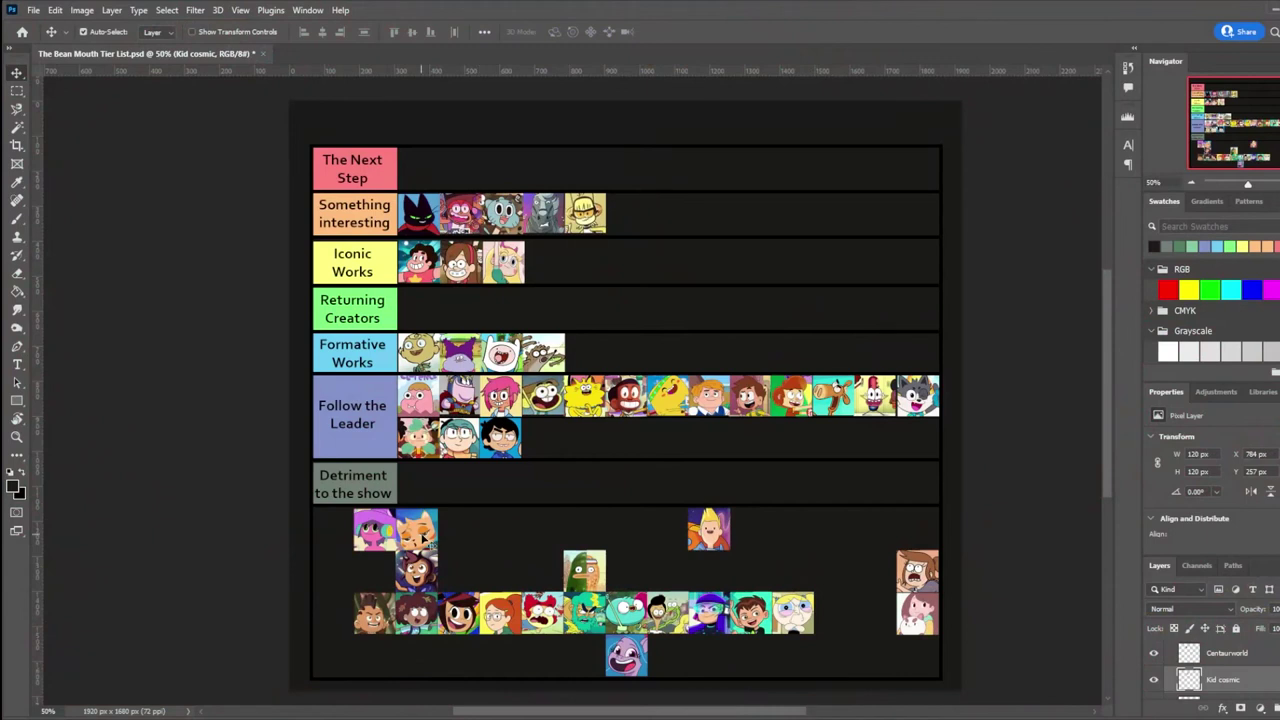
pyautogui.moveTo(423, 538); pyautogui.dragTo(633, 220)
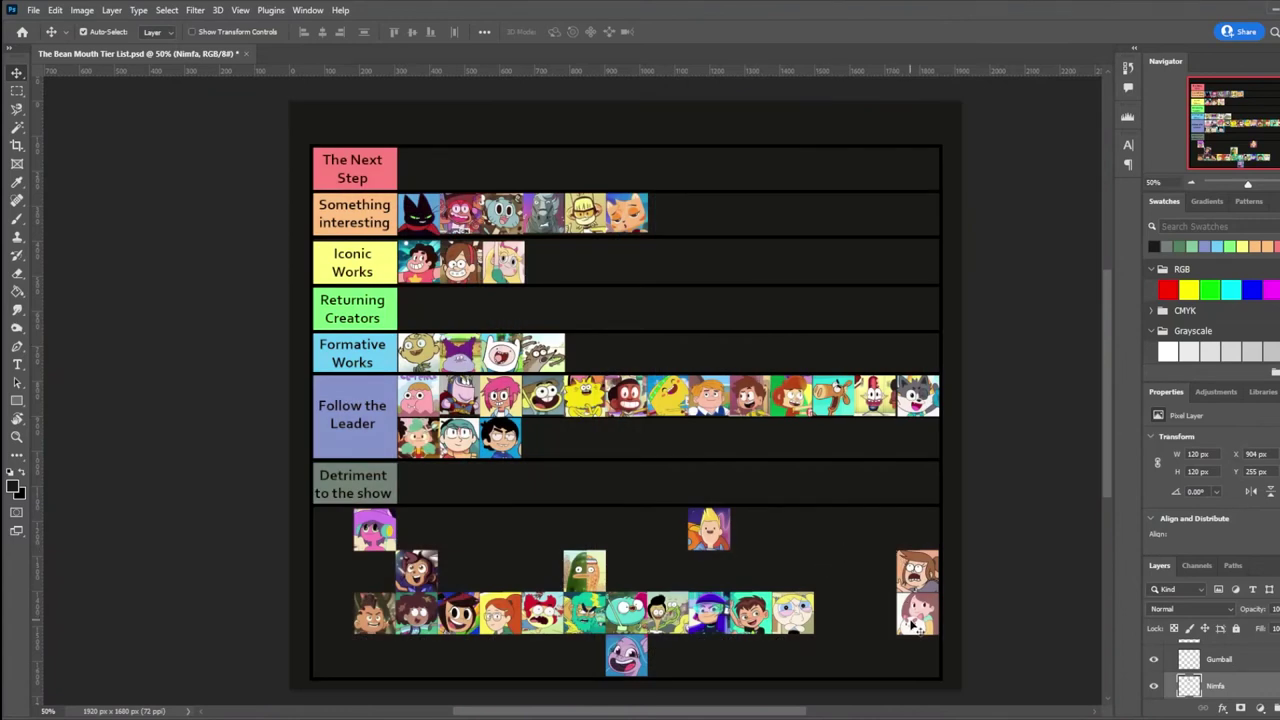
# - Extend the Something interesting row with the Bee and Puppycat, Amphibia and Niko tiles after the Nimfa tile
pyautogui.moveTo(913, 625); pyautogui.dragTo(705, 223)
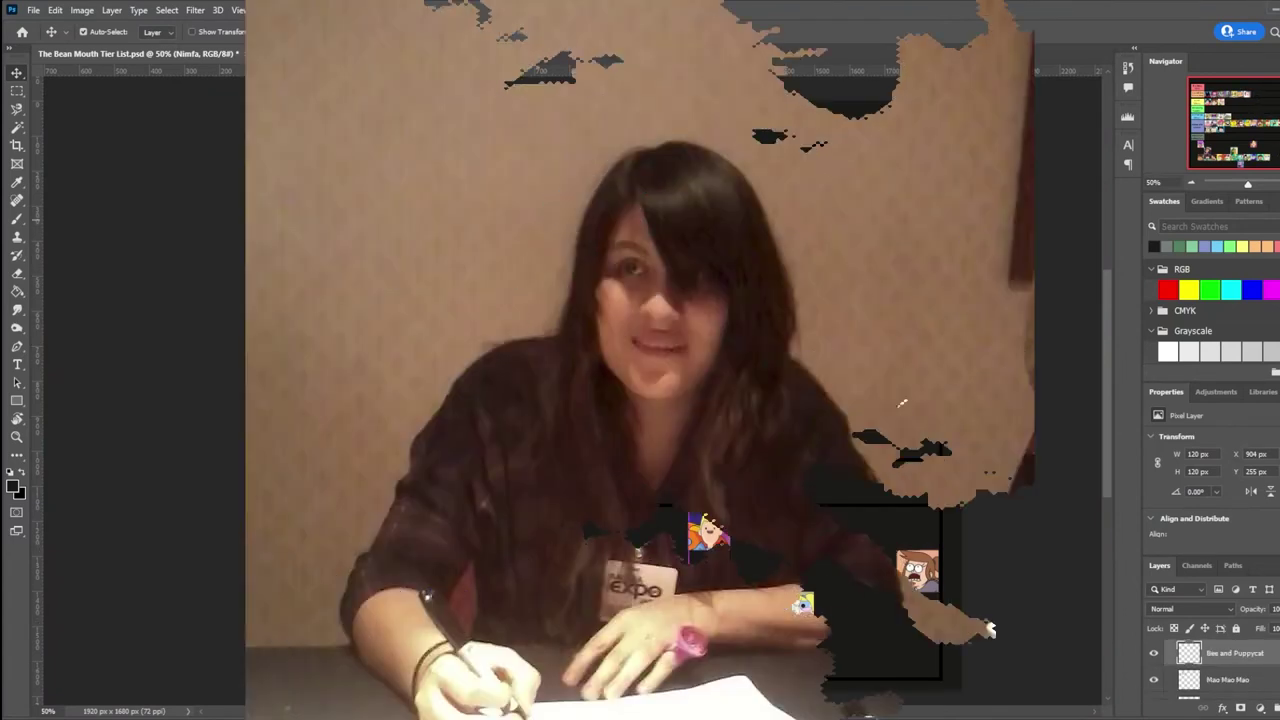
pyautogui.moveTo(988, 628); pyautogui.dragTo(744, 225)
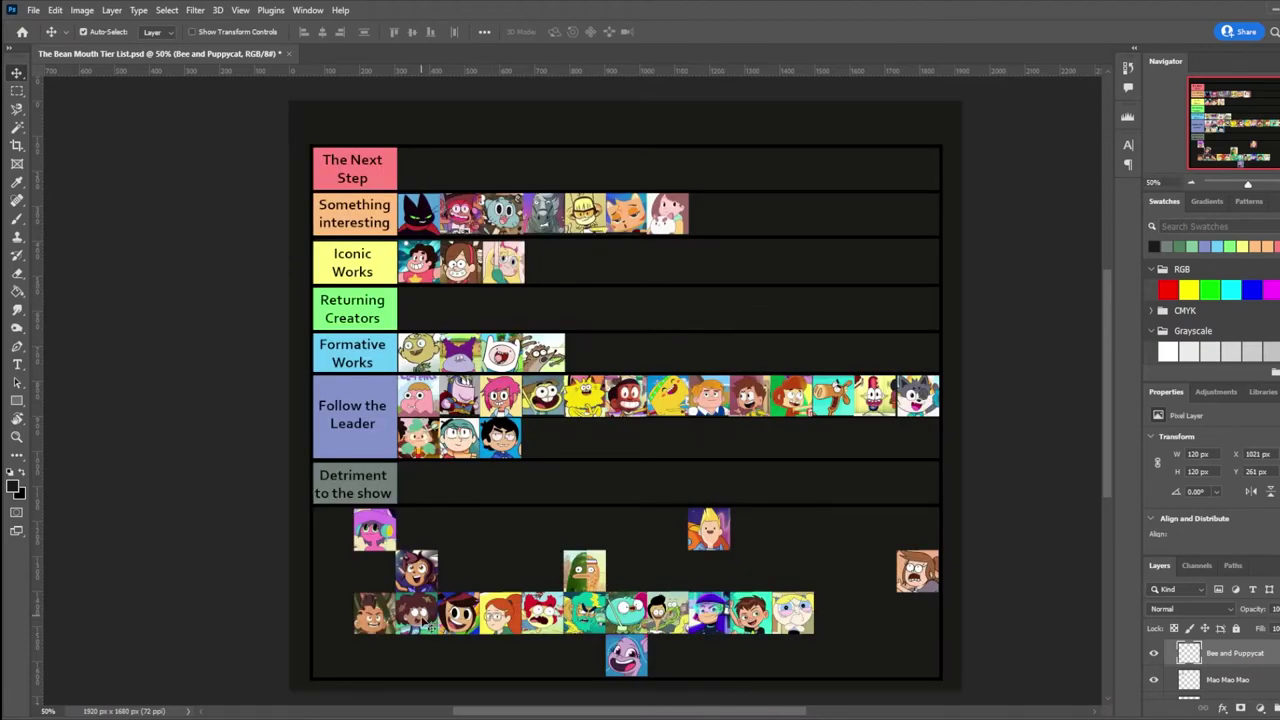
pyautogui.moveTo(428, 624); pyautogui.dragTo(756, 204)
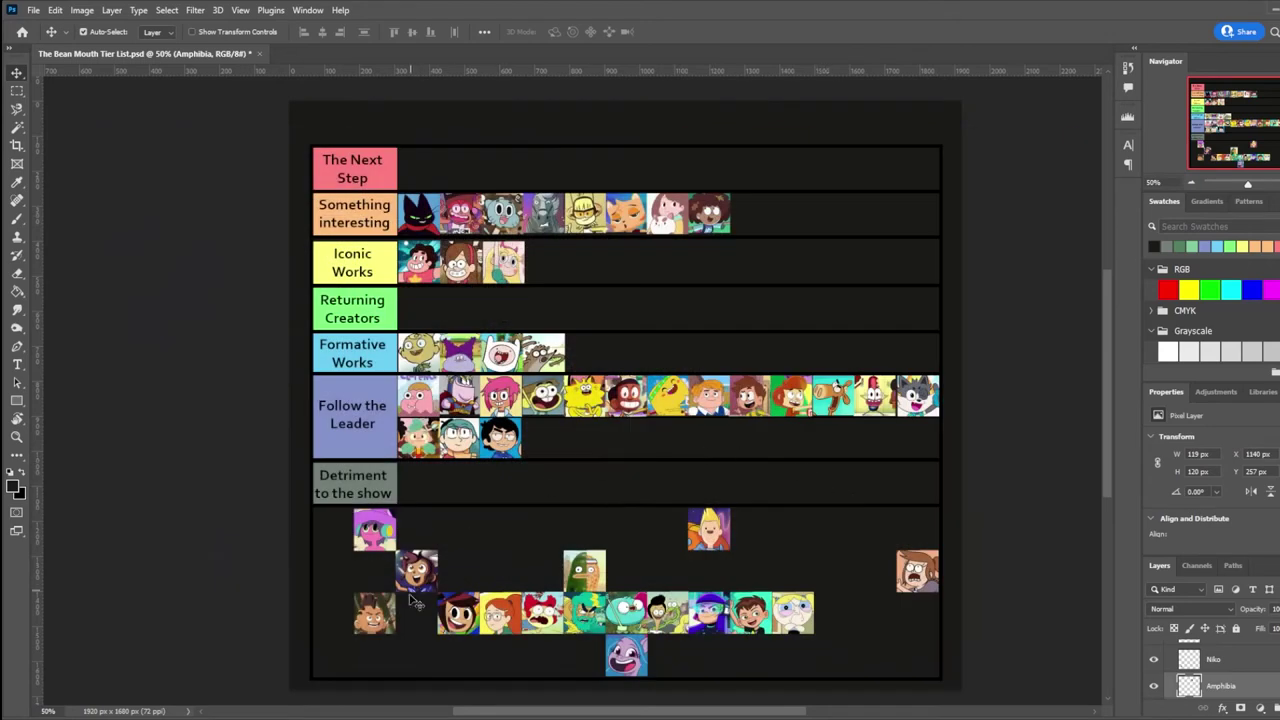
pyautogui.click(394, 624)
pyautogui.moveTo(394, 624); pyautogui.dragTo(766, 221)
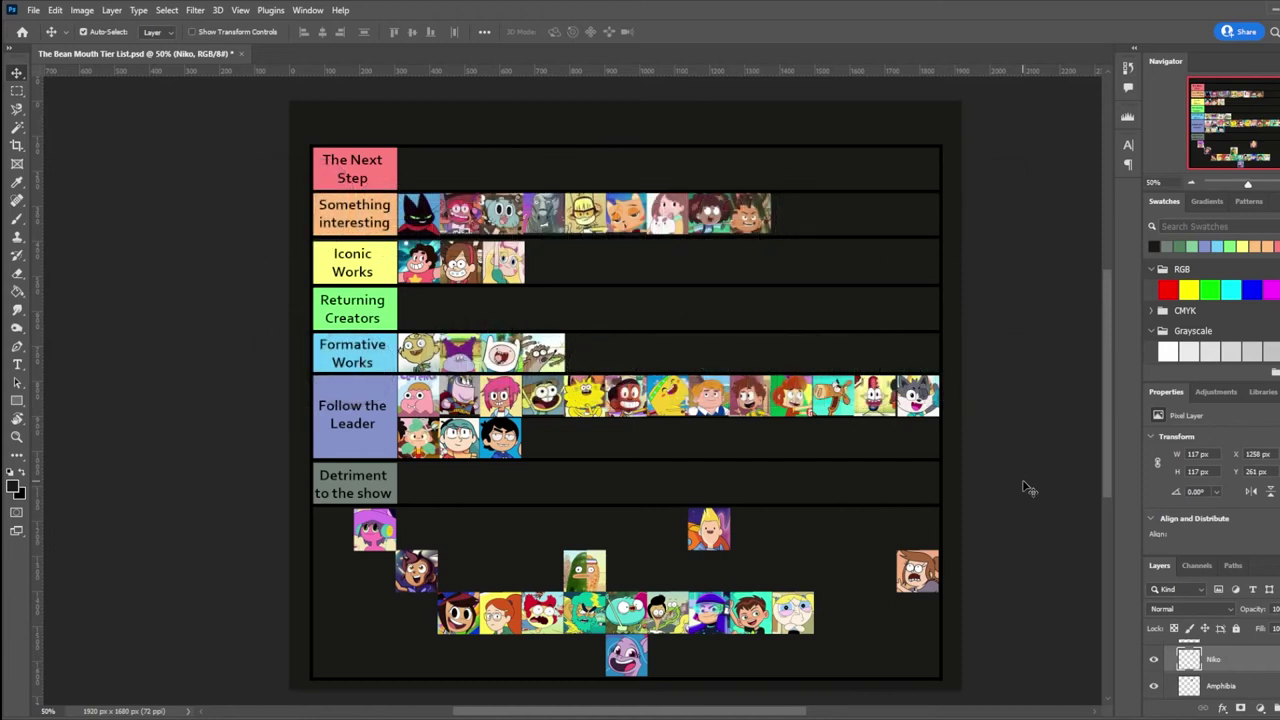
# - Place the Thundercats Roar and ben 10 2016 tiles side by side in the Detriment to the show row, starting beside its label
pyautogui.moveTo(553, 621); pyautogui.dragTo(430, 489)
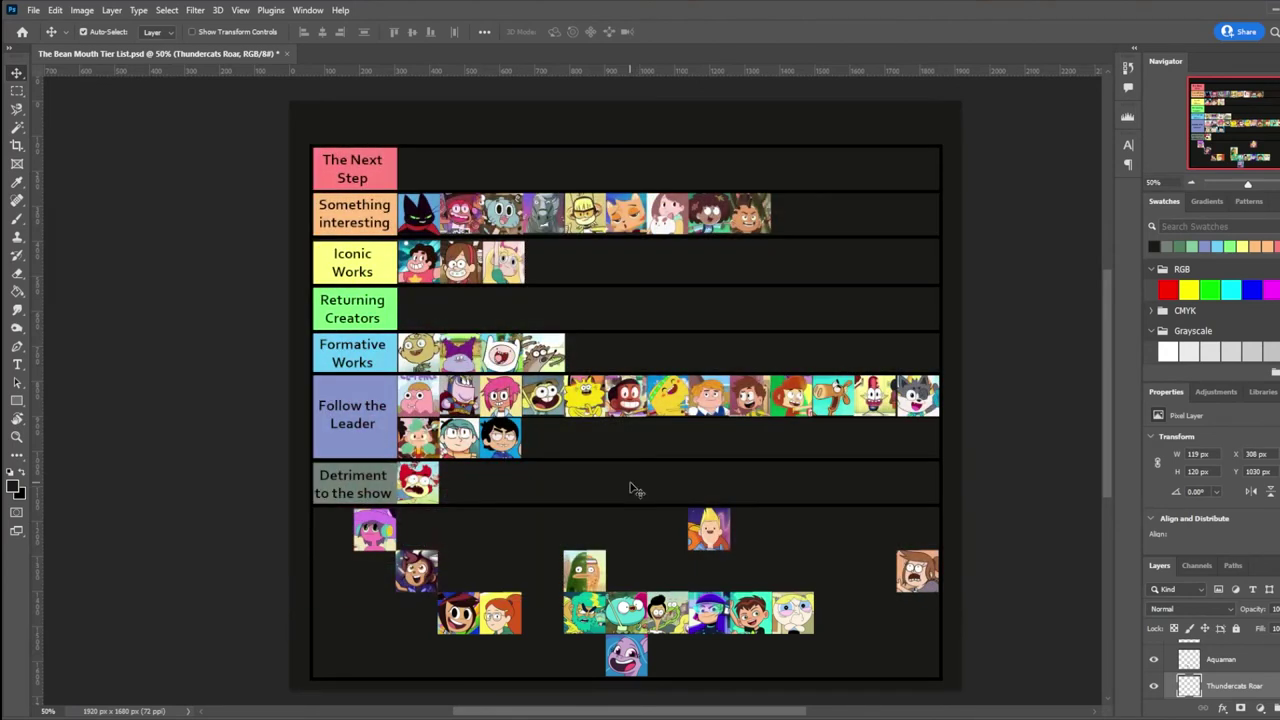
pyautogui.moveTo(750, 620); pyautogui.dragTo(458, 490)
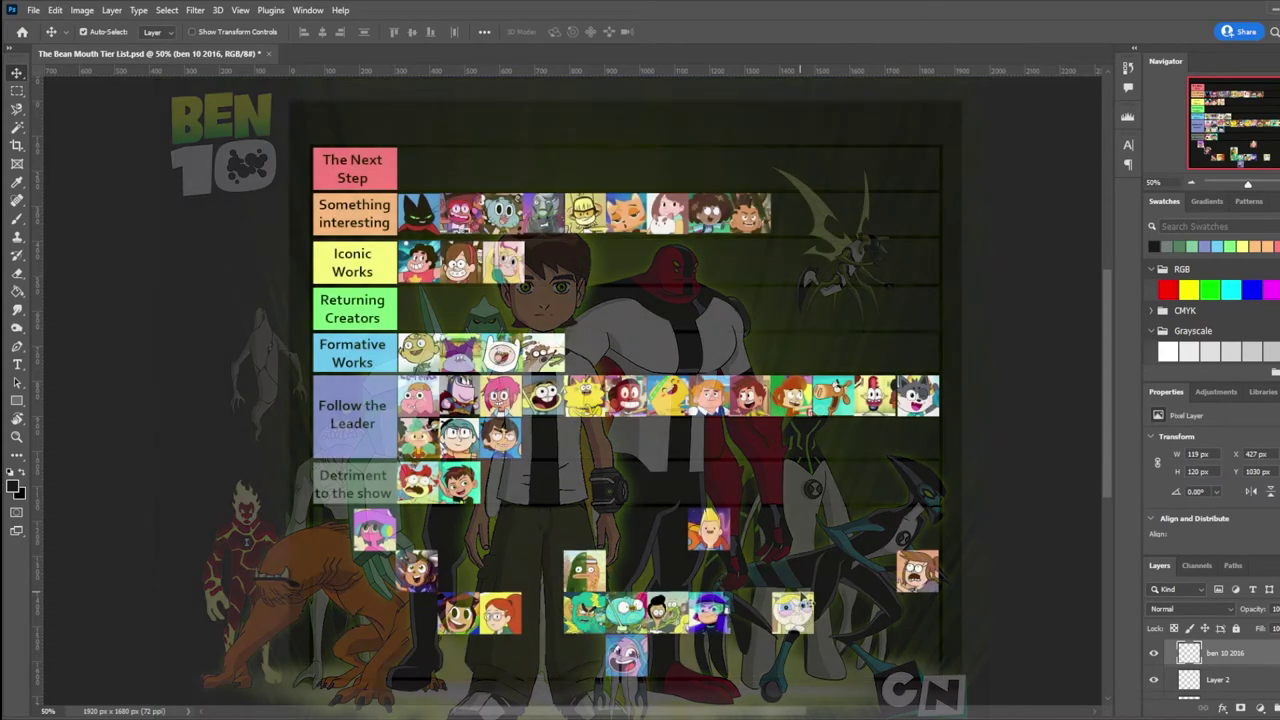
# - Extend the Detriment to the show row with the PPG 2016, sanjay and craig, Pickle and peanut and Layer 2 tiles after ben 10 2016
pyautogui.moveTo(781, 572); pyautogui.dragTo(506, 484)
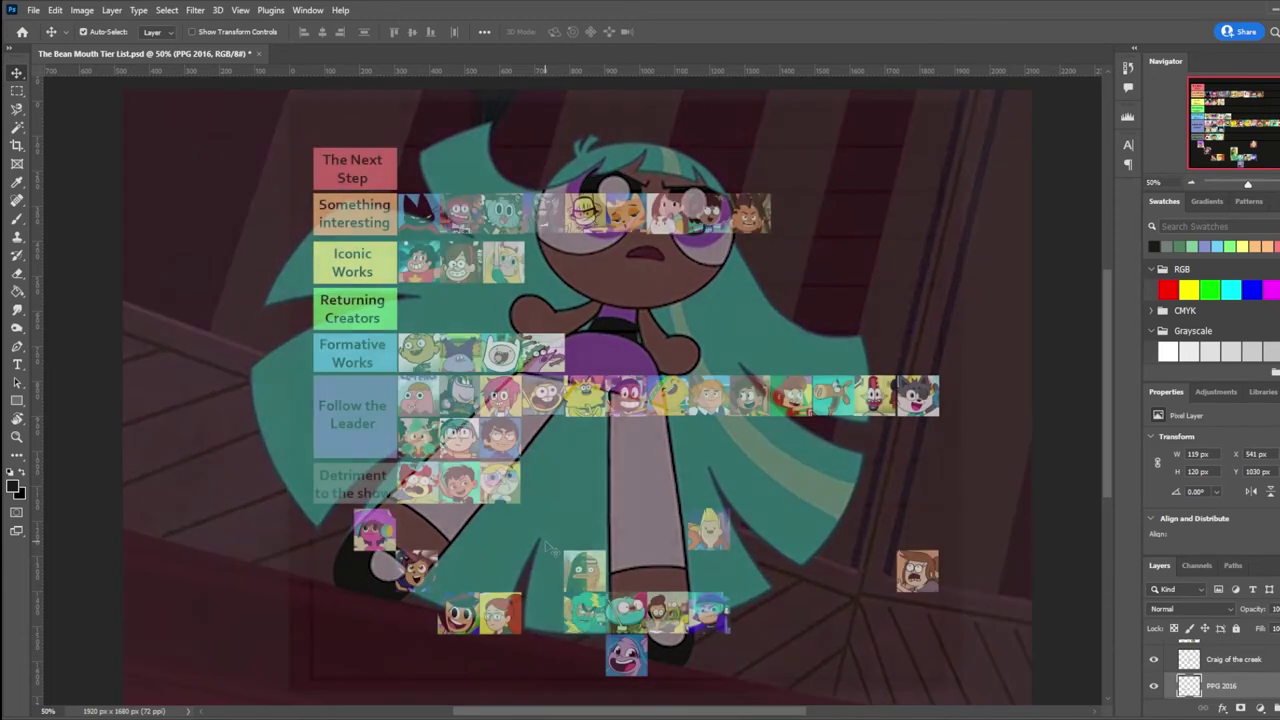
pyautogui.moveTo(672, 620); pyautogui.dragTo(544, 490)
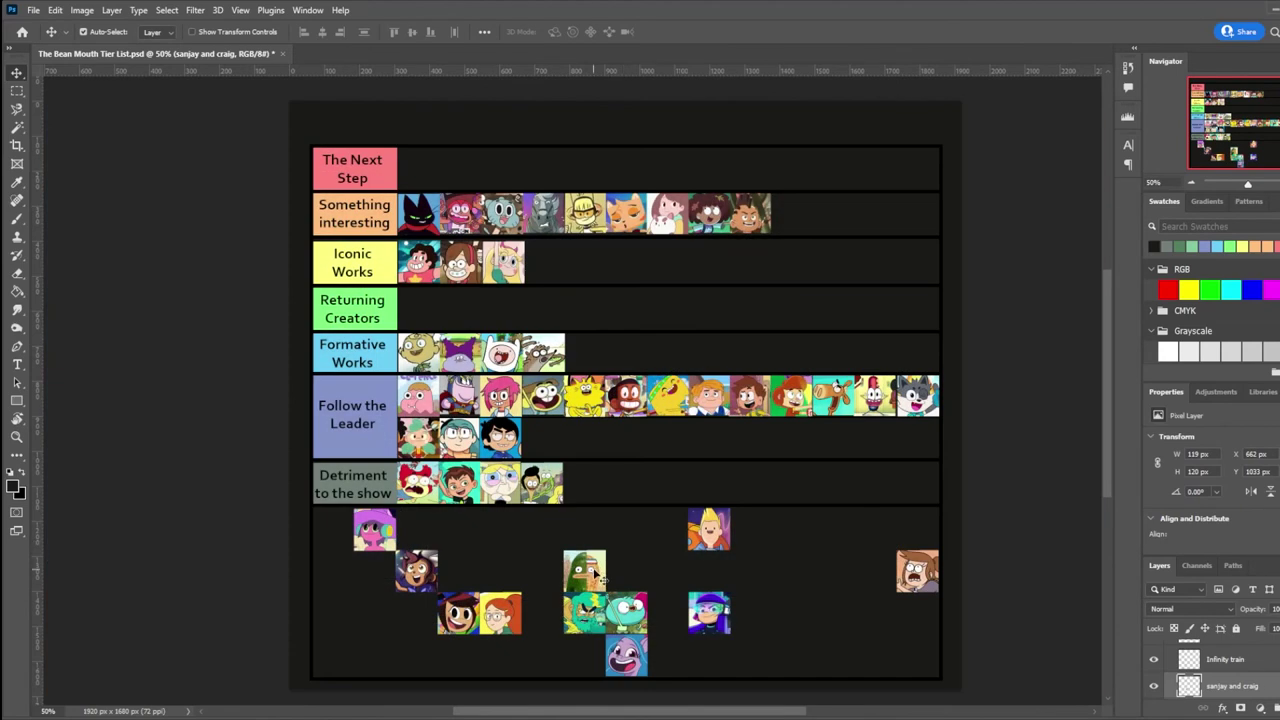
pyautogui.moveTo(599, 577); pyautogui.dragTo(592, 488)
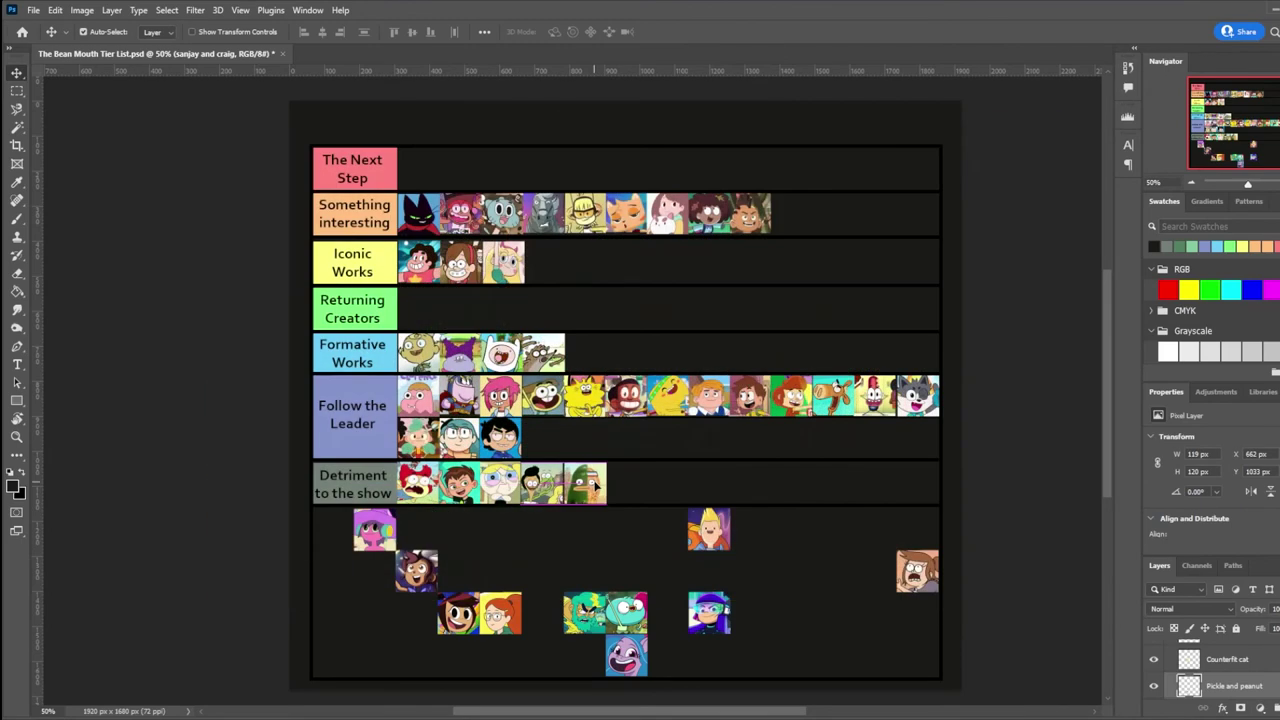
pyautogui.click(590, 485)
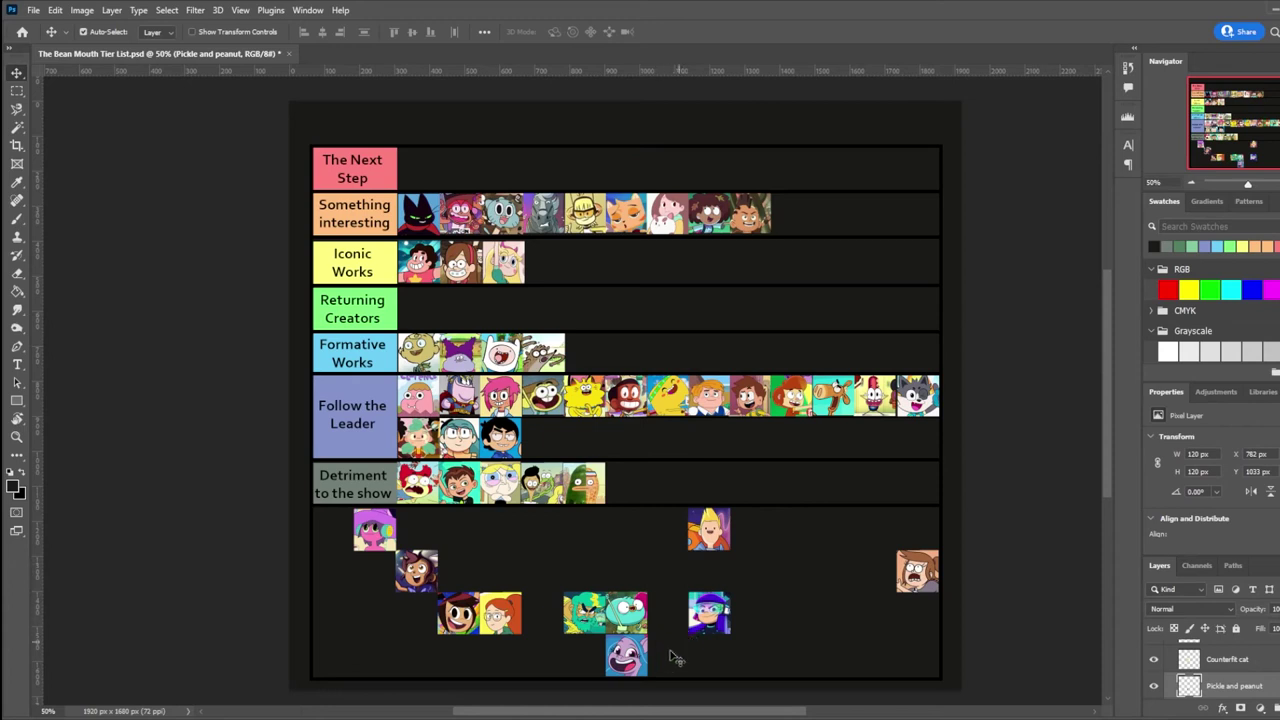
pyautogui.moveTo(643, 677); pyautogui.dragTo(629, 488)
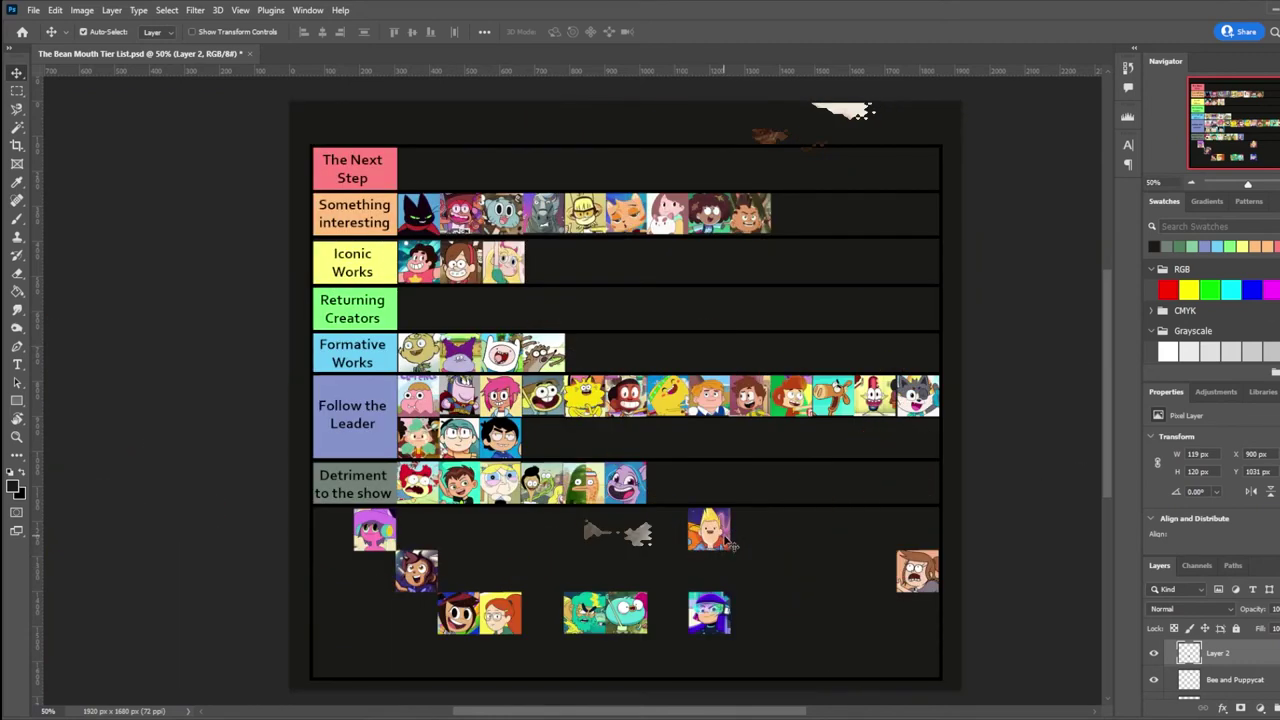
# - Line up the Bravest warriors, Midnight gospel, close enough, Harvey Beaks and Aquaman tiles in the Returning Creators row, starting beside its label
pyautogui.moveTo(713, 535); pyautogui.dragTo(436, 320)
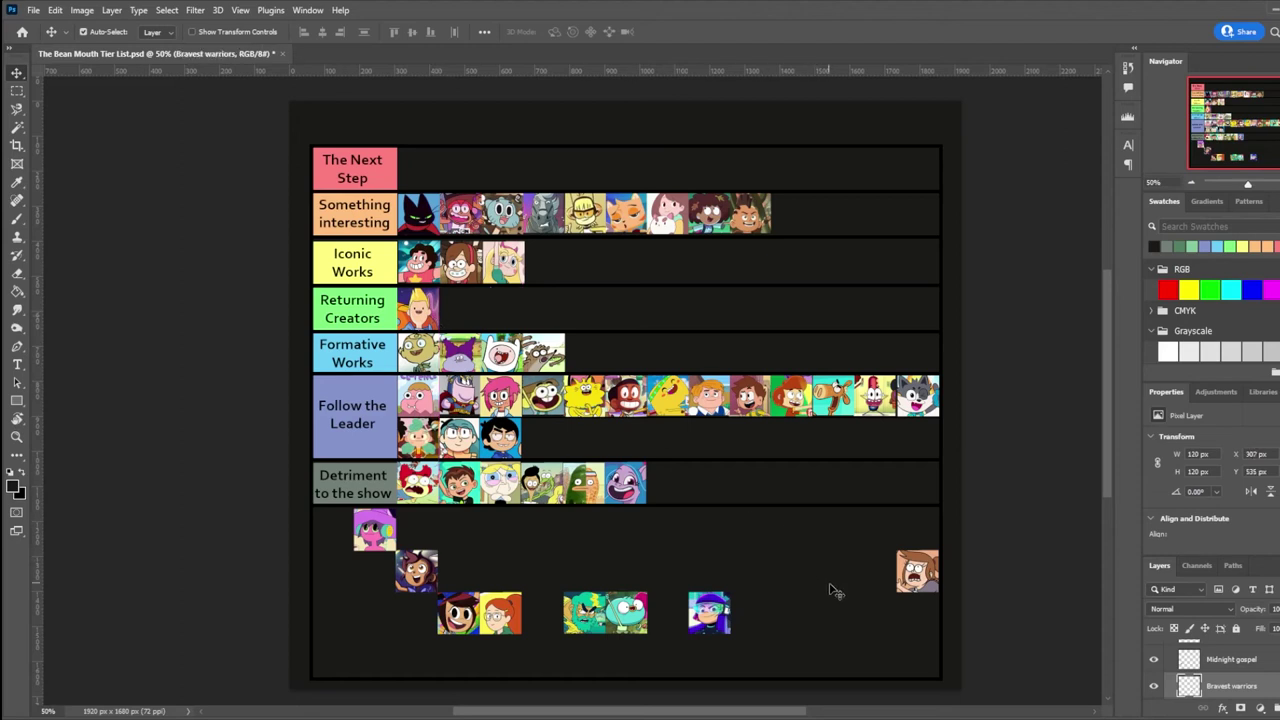
pyautogui.moveTo(366, 535); pyautogui.dragTo(453, 313)
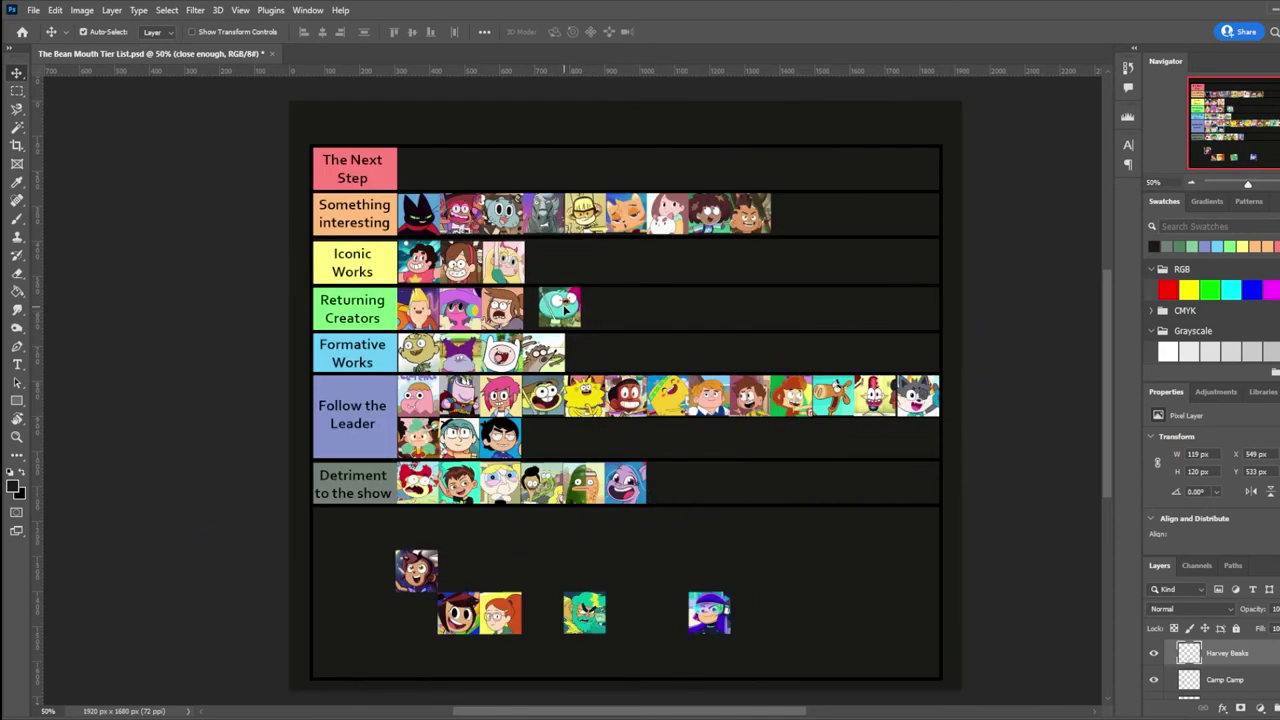
pyautogui.moveTo(544, 306); pyautogui.dragTo(558, 320)
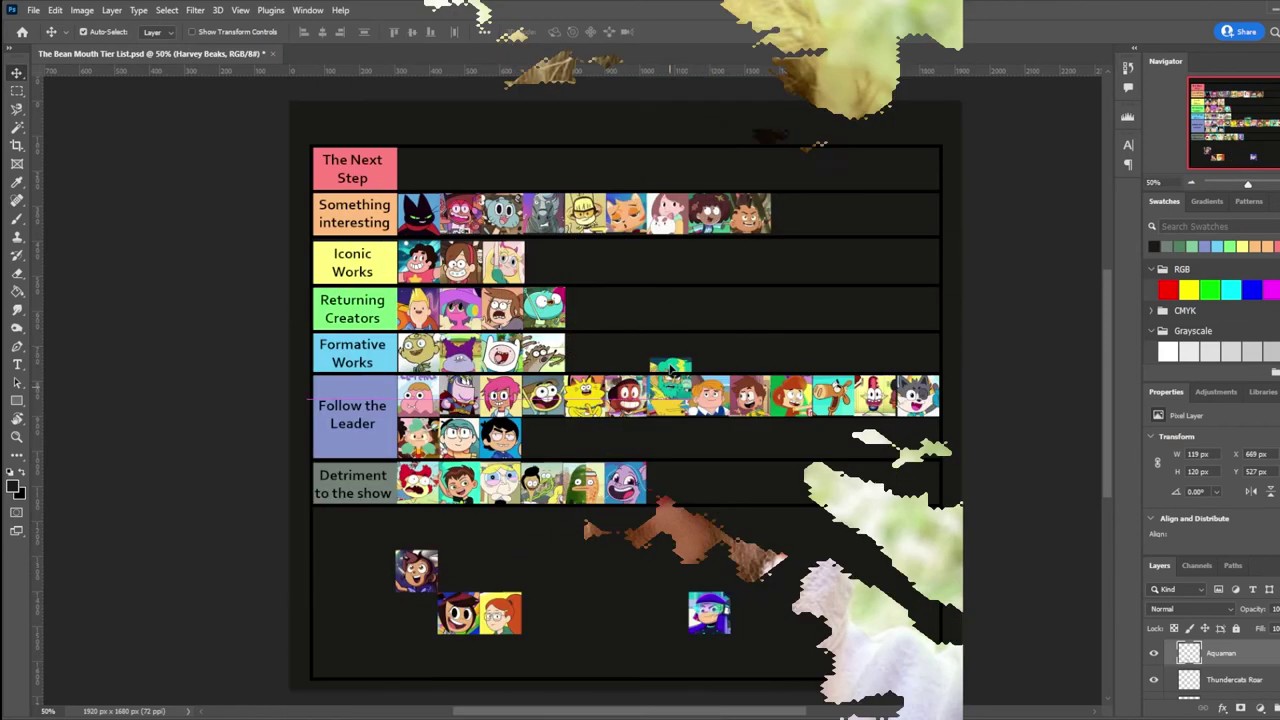
pyautogui.moveTo(620, 308); pyautogui.dragTo(587, 318)
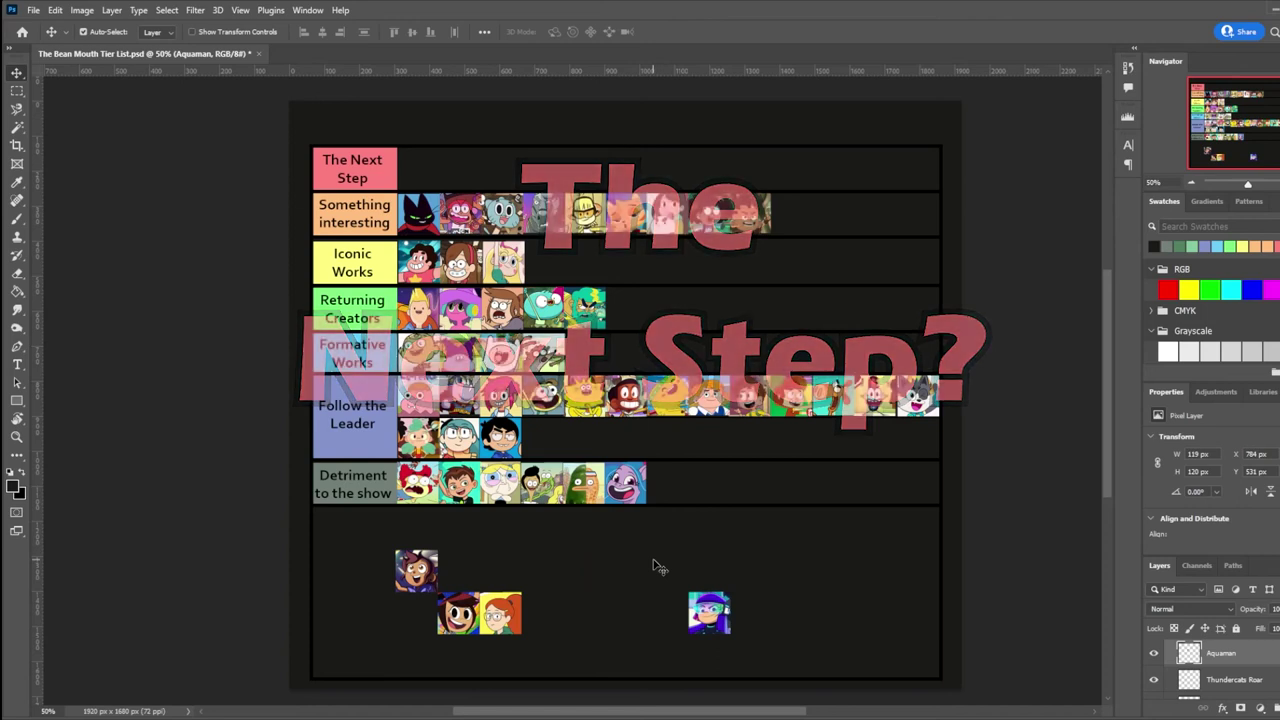
# - Fill The Next Step row with the Infinity train, Glitch techs, Ghost and Molly and Owl haus tiles, starting beside its label
pyautogui.moveTo(530, 606); pyautogui.dragTo(572, 290)
pyautogui.moveTo(475, 220); pyautogui.dragTo(427, 170)
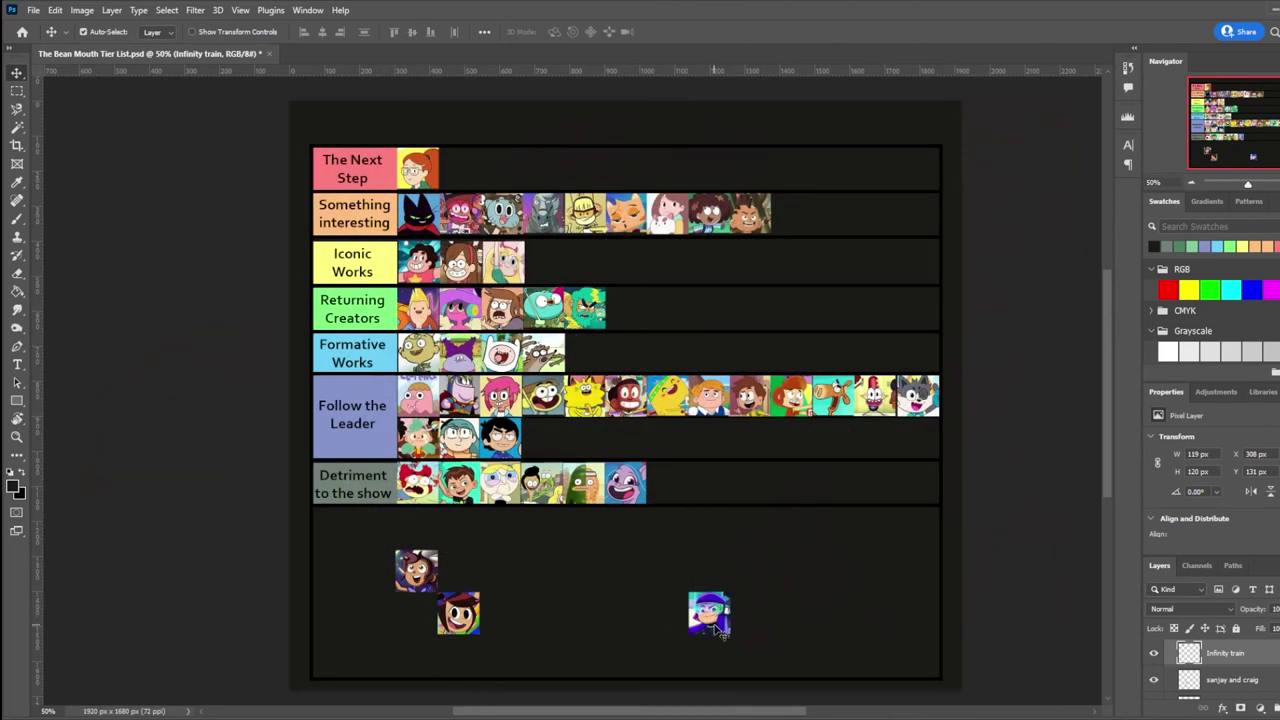
pyautogui.moveTo(718, 625); pyautogui.dragTo(468, 185)
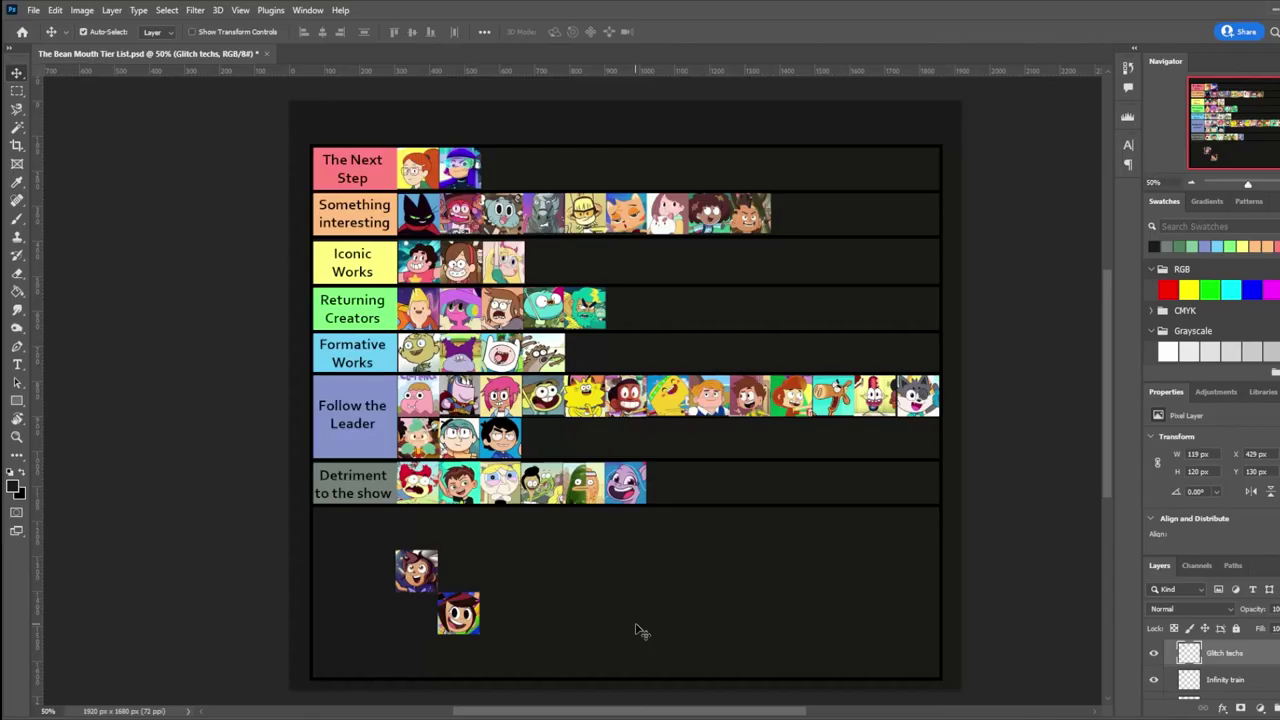
pyautogui.moveTo(461, 612); pyautogui.dragTo(503, 168)
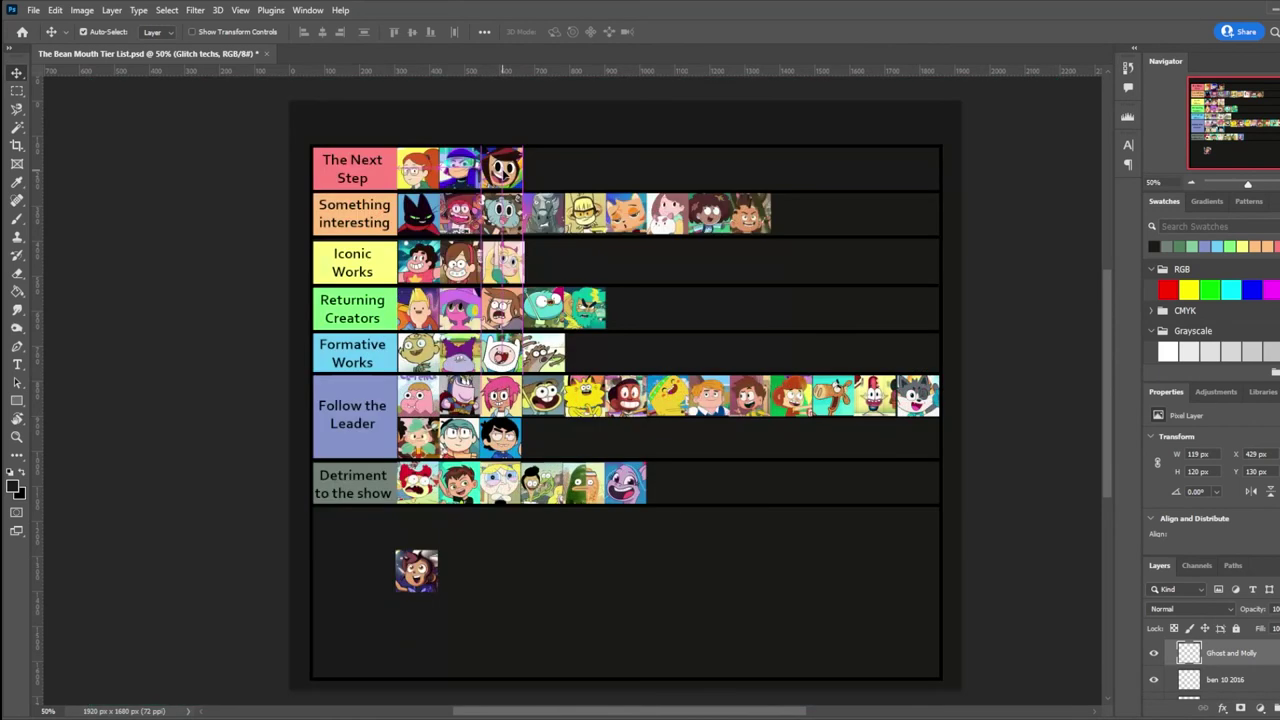
pyautogui.moveTo(437, 586); pyautogui.dragTo(590, 144)
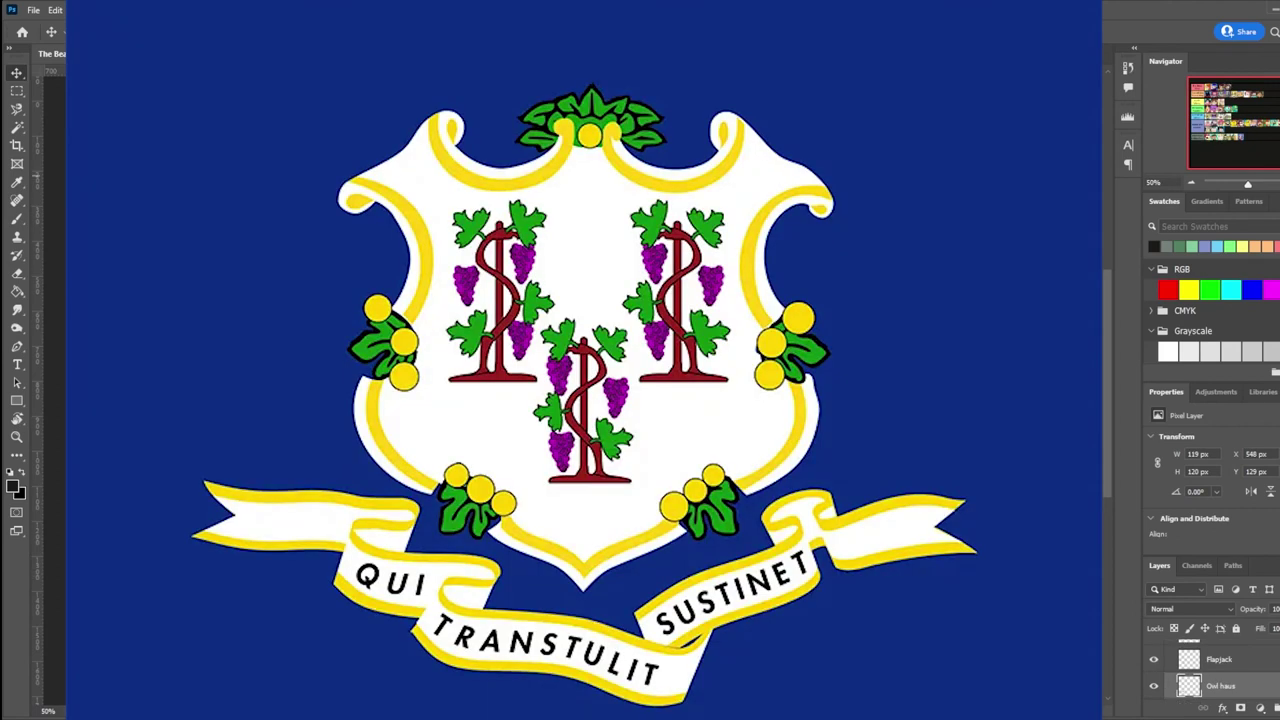